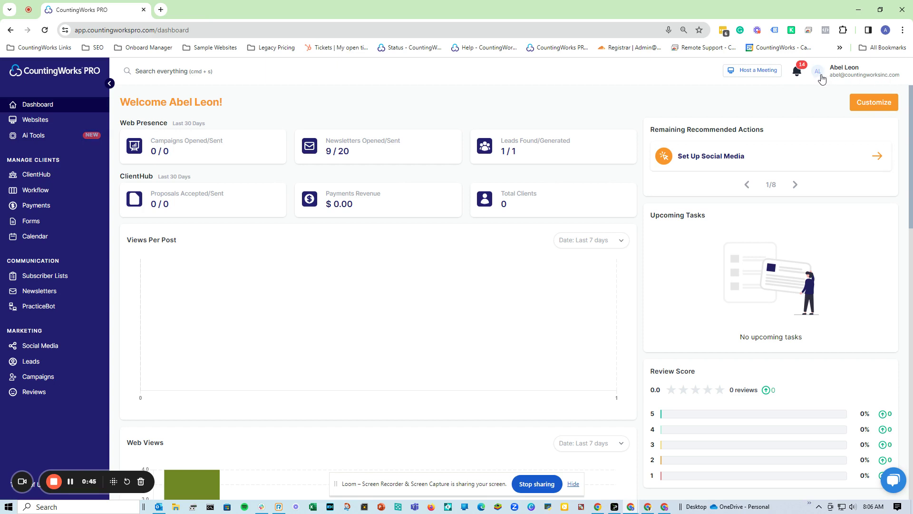
# - Open the account's profile page and try the phone number option and its entry field
pyautogui.click(822, 78)
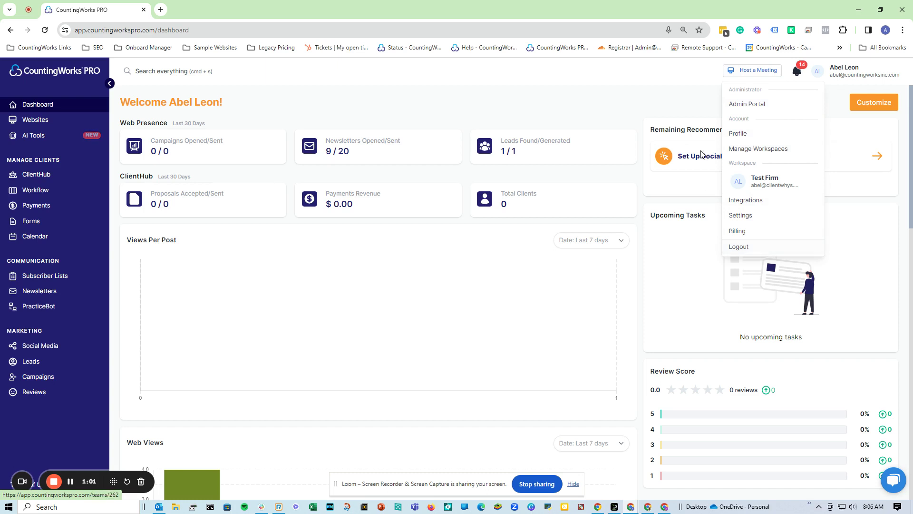
pyautogui.click(748, 143)
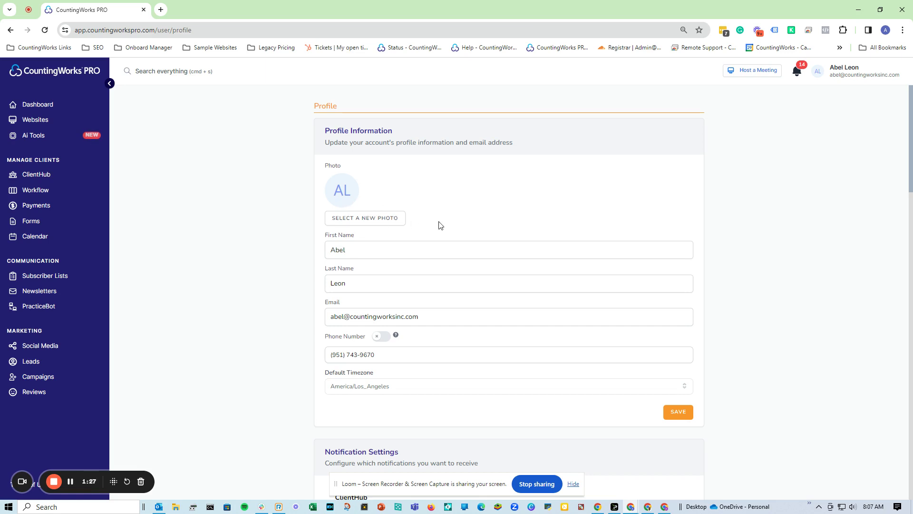
pyautogui.scroll(-1, 689, 290)
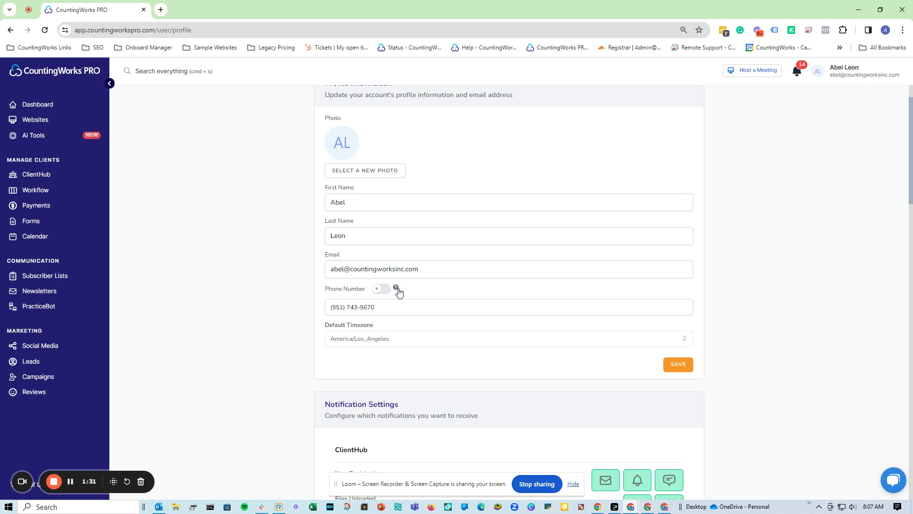
pyautogui.click(379, 289)
pyautogui.click(379, 290)
pyautogui.click(507, 304)
# - Turn off the email, bell and text message alerts for New Registrations in the ClientHub notification settings
pyautogui.scroll(-2, 428, 323)
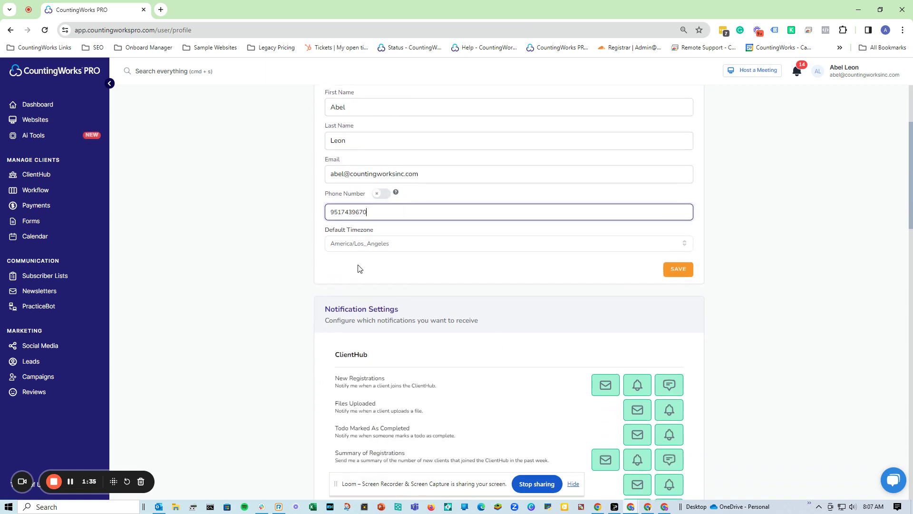
pyautogui.scroll(-2, 473, 255)
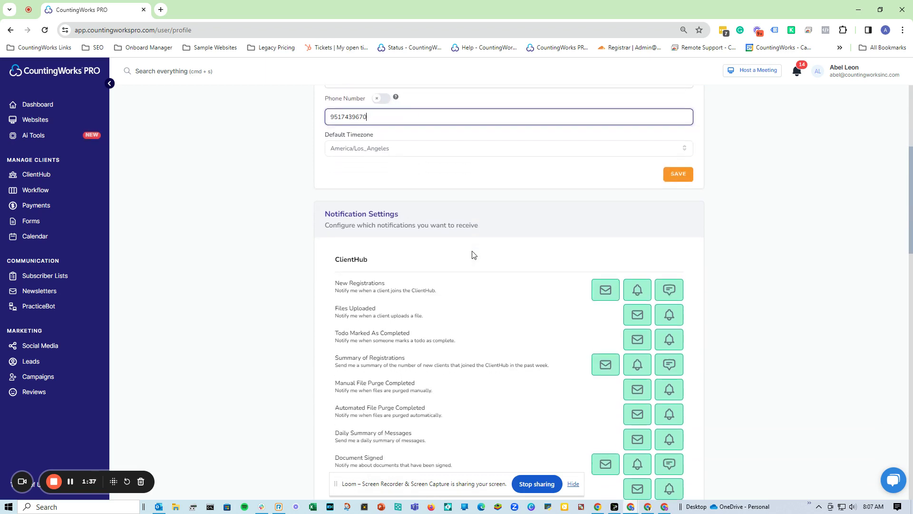
pyautogui.scroll(-3, 473, 254)
pyautogui.scroll(1, 832, 308)
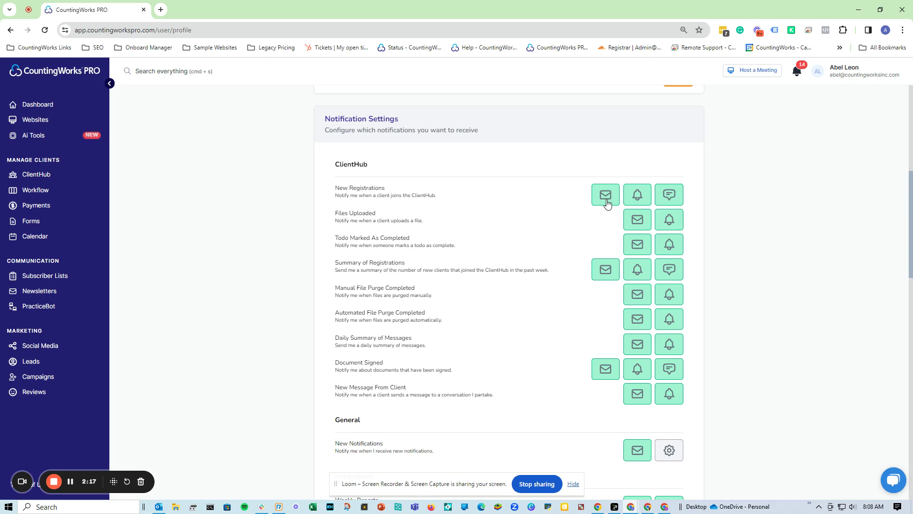
pyautogui.click(637, 195)
pyautogui.click(668, 196)
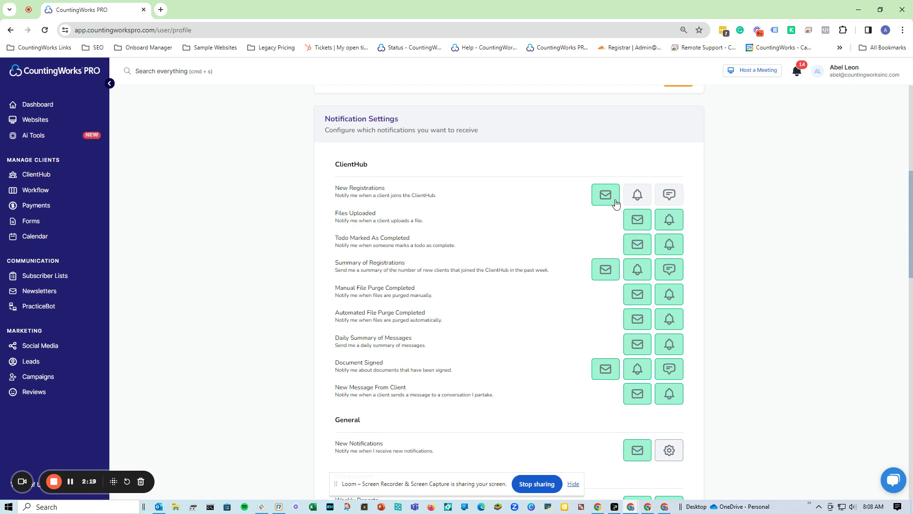
pyautogui.click(613, 200)
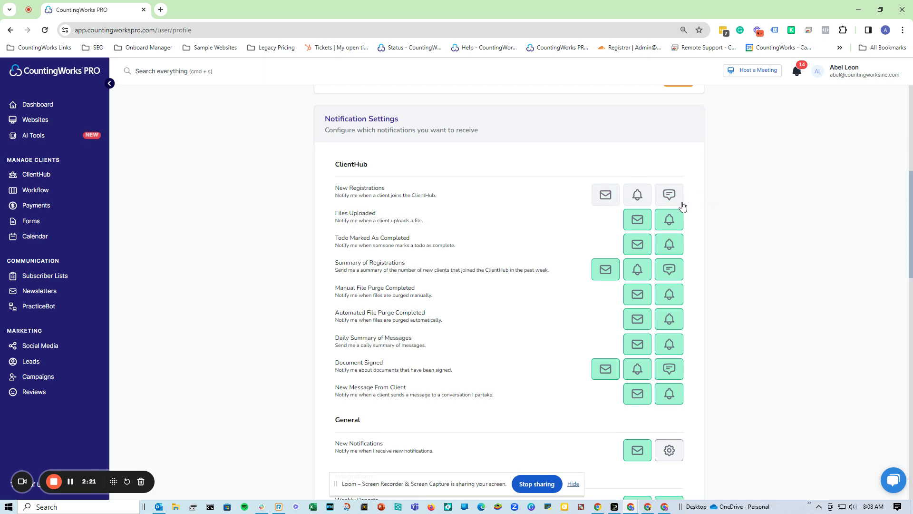
# - Turn the email, bell and text message alerts for New Registrations back on
pyautogui.click(611, 200)
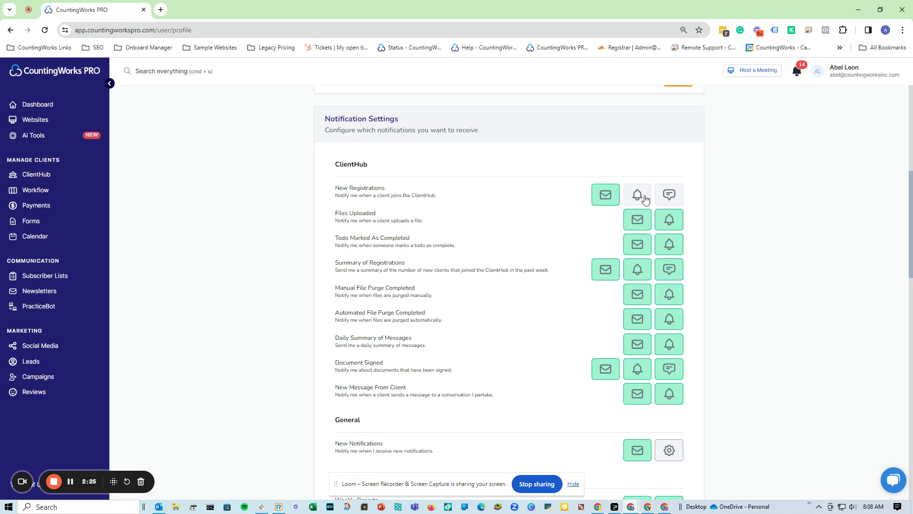
pyautogui.click(643, 198)
pyautogui.click(671, 199)
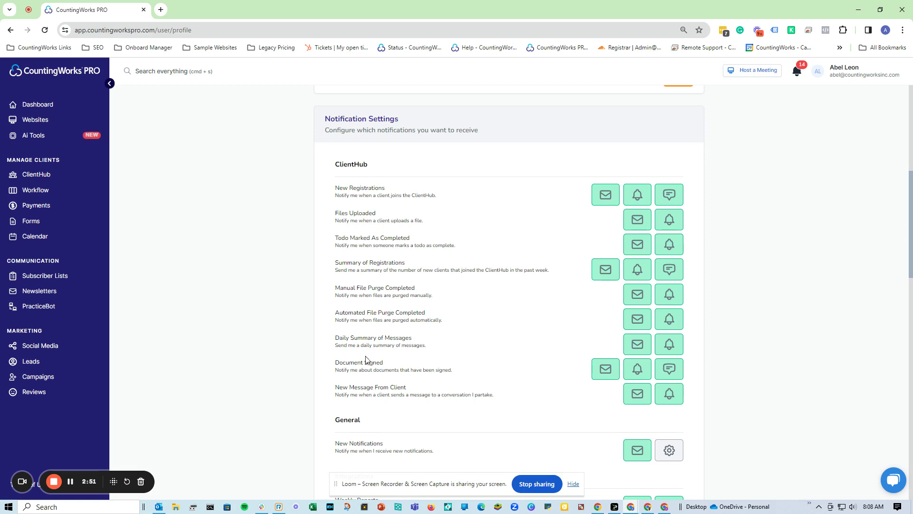
# - Turn off the email and bell alerts for Daily Summary of Messages
pyautogui.tripleClick(386, 334)
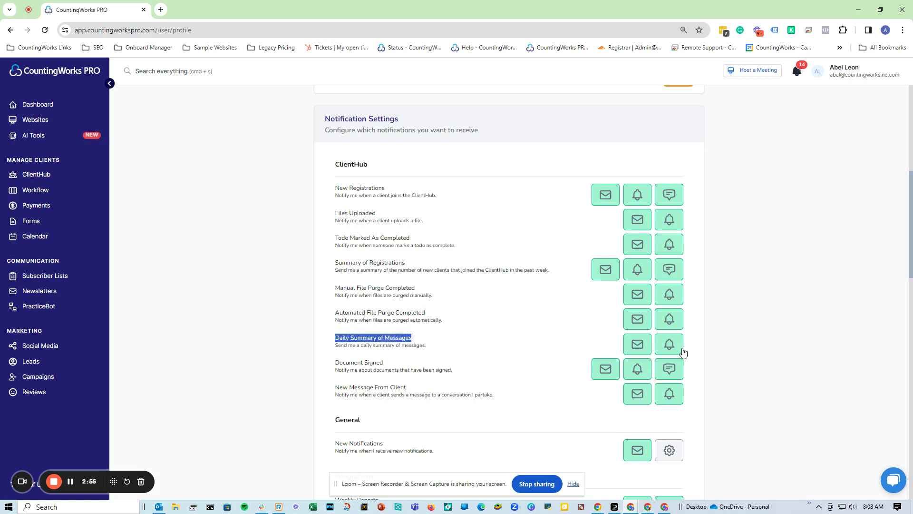
pyautogui.click(650, 348)
pyautogui.click(669, 346)
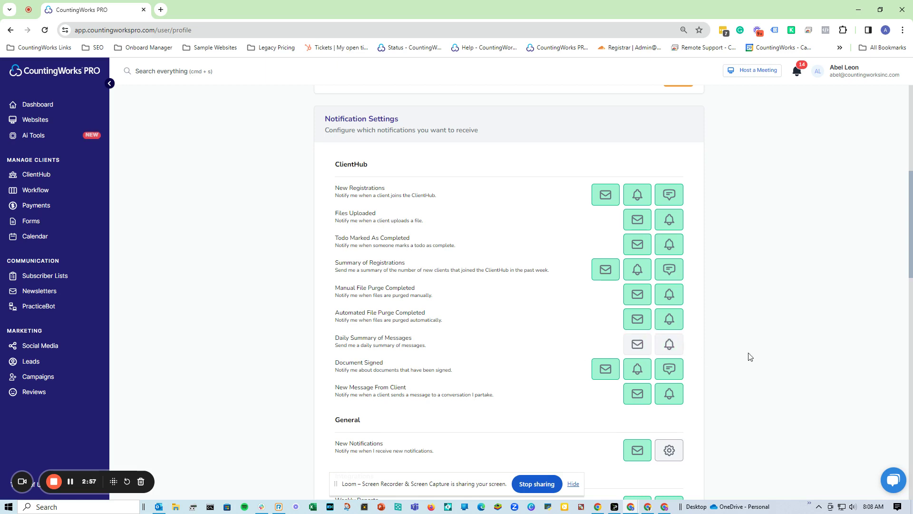
# - Turn the bell and email alerts for Daily Summary of Messages back on
pyautogui.tripleClick(381, 337)
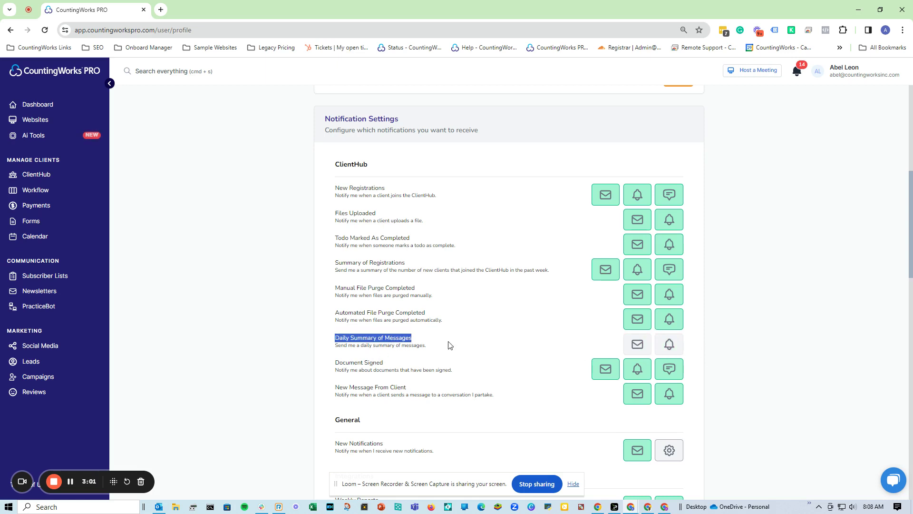
pyautogui.click(669, 349)
pyautogui.click(634, 350)
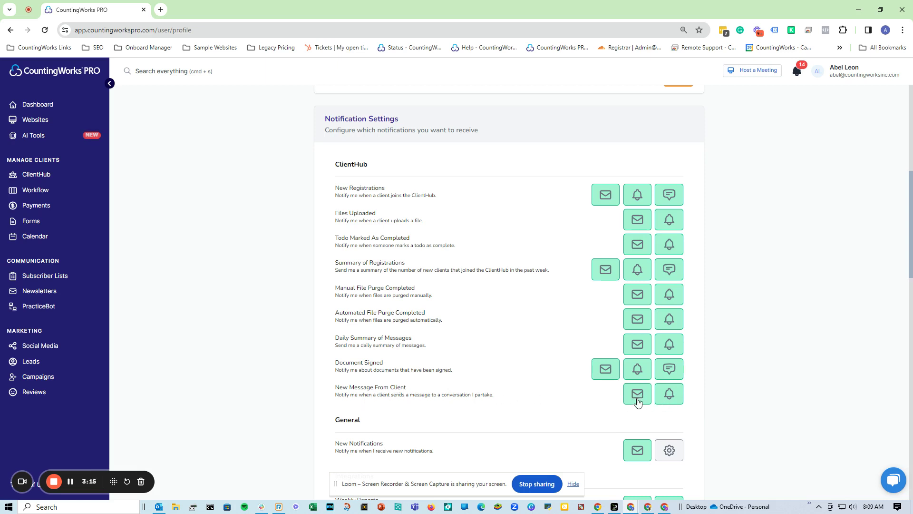
# - Examine the remaining notification settings, from General and Integrations through Leads, Automations and Workflow
pyautogui.scroll(-2, 487, 348)
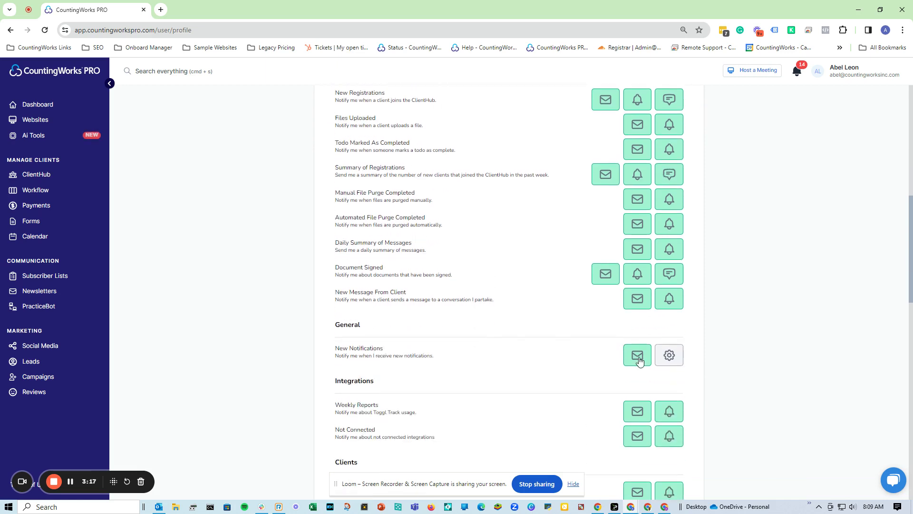
pyautogui.scroll(-3, 637, 354)
pyautogui.scroll(-3, 601, 333)
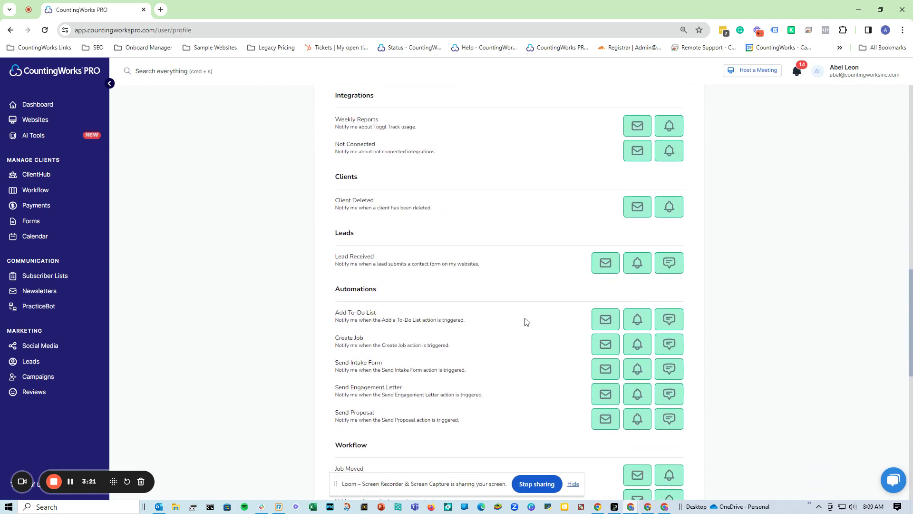
pyautogui.scroll(-2, 602, 339)
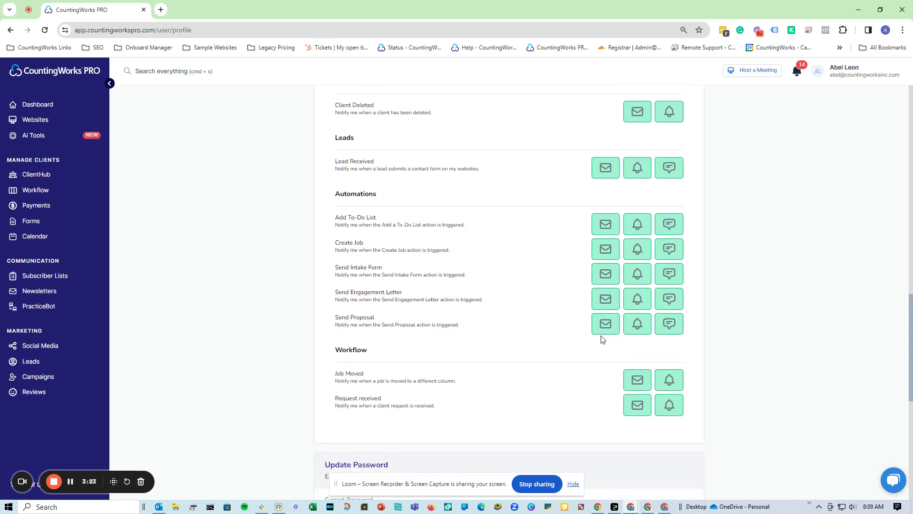
pyautogui.scroll(-2, 603, 339)
pyautogui.scroll(1, 613, 339)
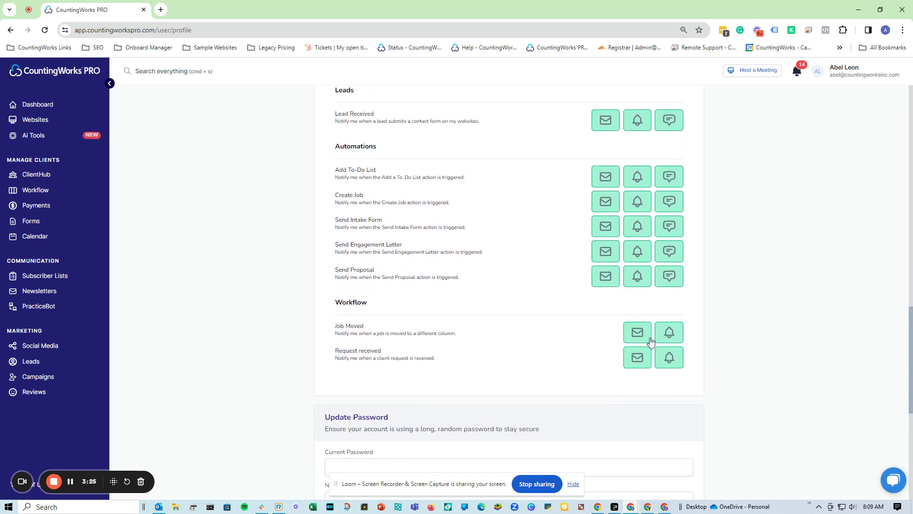
pyautogui.scroll(1, 532, 224)
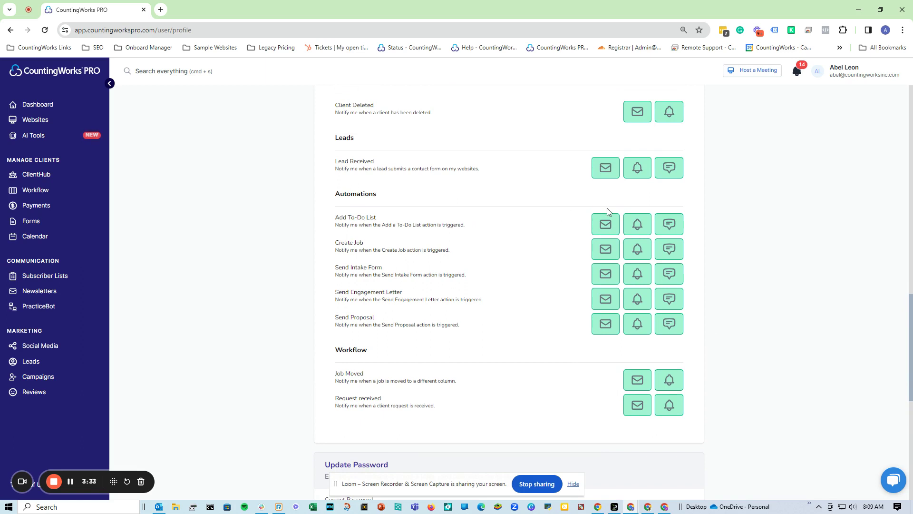
# - Examine the Update Password section and its current and new password fields without entering anything
pyautogui.scroll(-4, 651, 219)
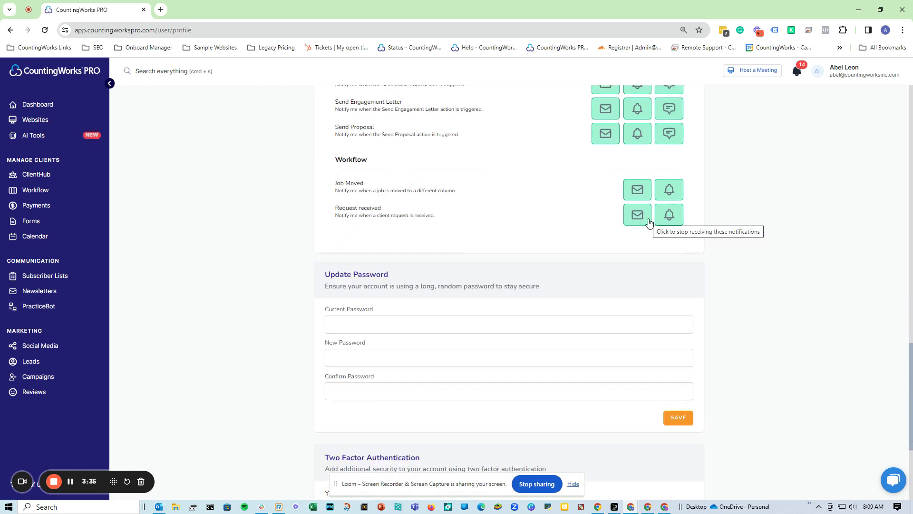
pyautogui.scroll(-1, 649, 224)
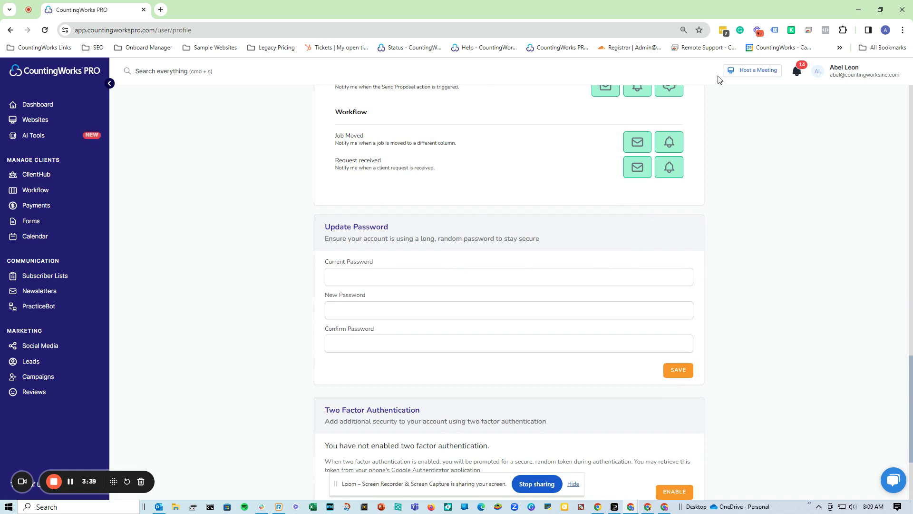
pyautogui.click(817, 80)
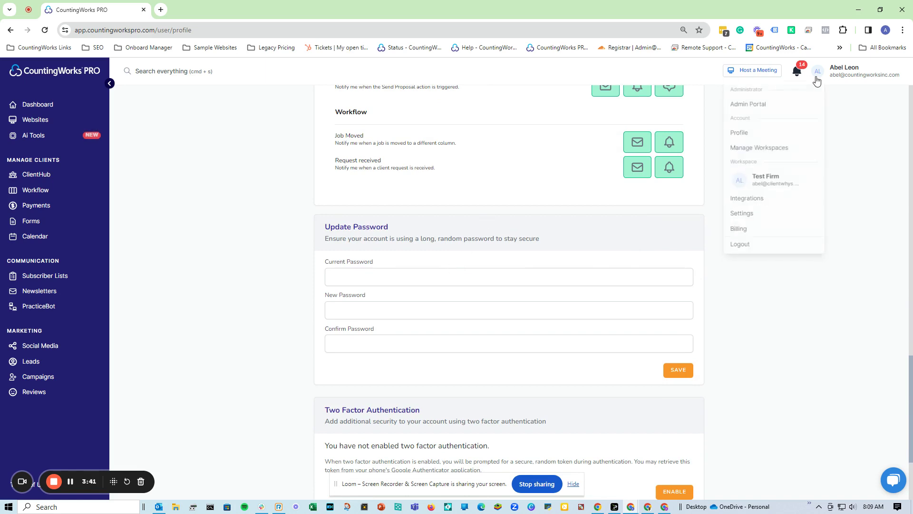
pyautogui.click(425, 269)
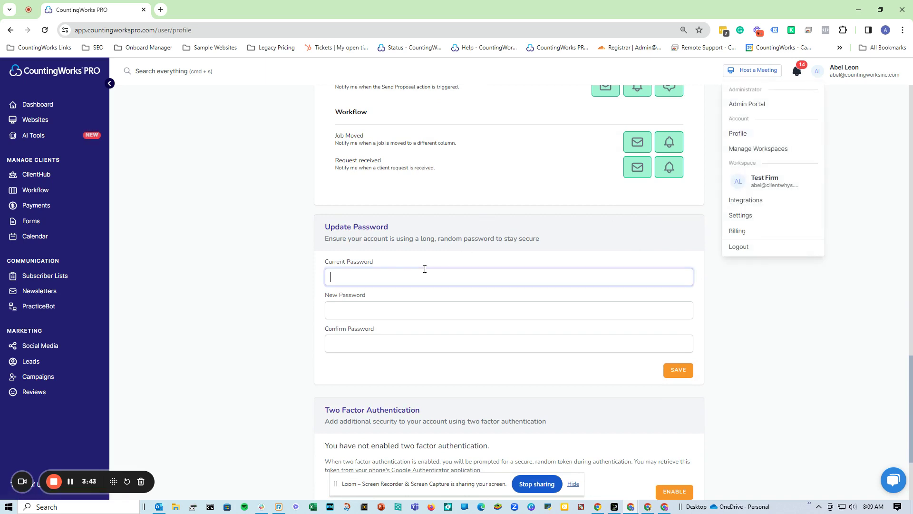
pyautogui.click(432, 312)
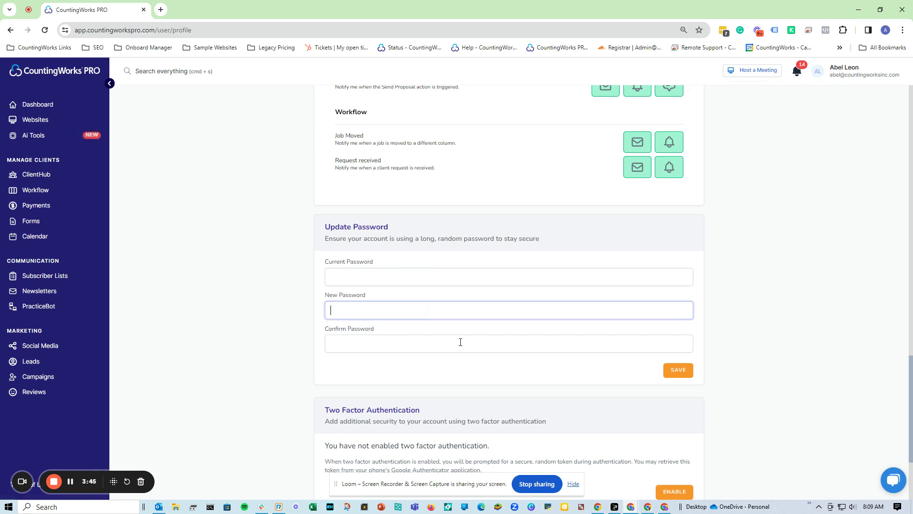
# - Start enabling two factor authentication to view the password confirmation, and dismiss it without confirming
pyautogui.scroll(-3, 461, 342)
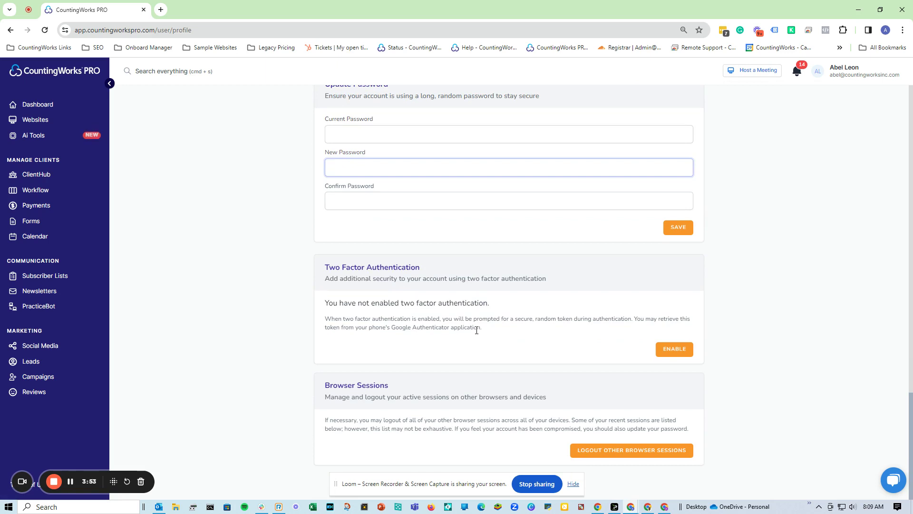
pyautogui.click(687, 349)
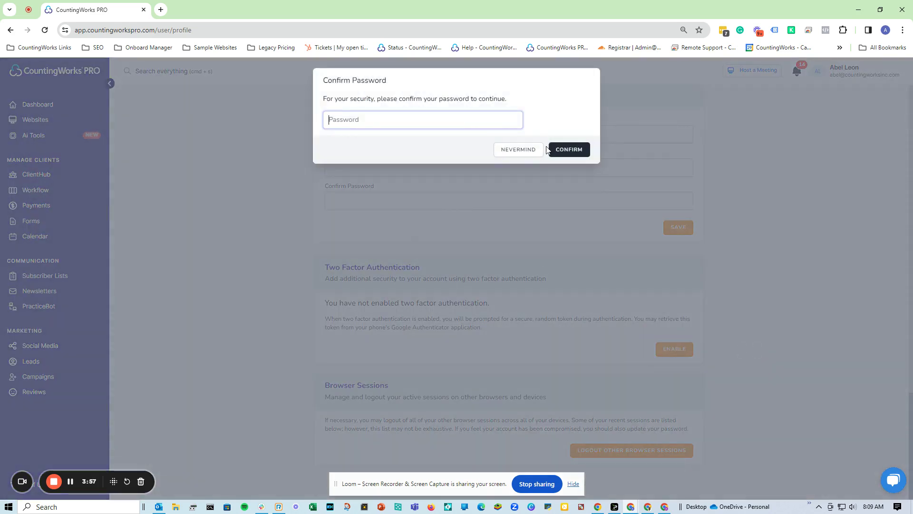
pyautogui.click(508, 155)
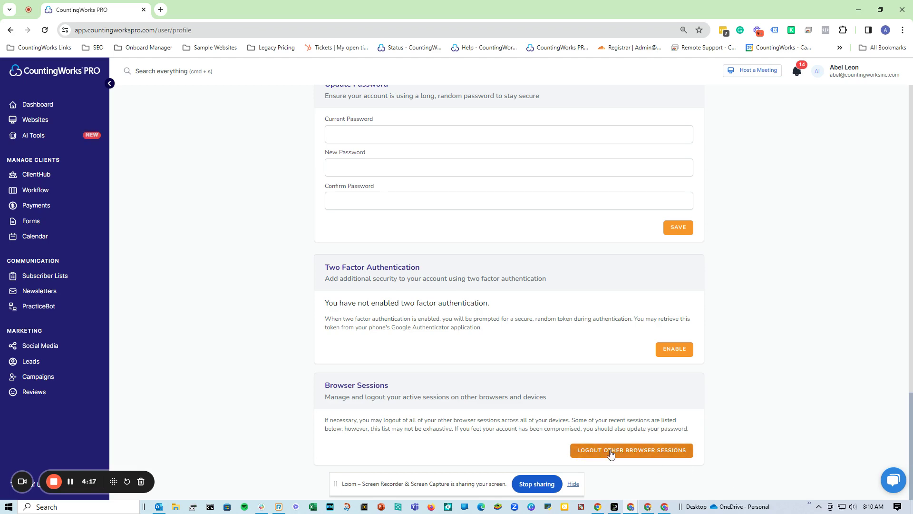
# - Open the workspace's Integrations page and view the services offered for a new integration, without adding one
pyautogui.scroll(3, 256, 283)
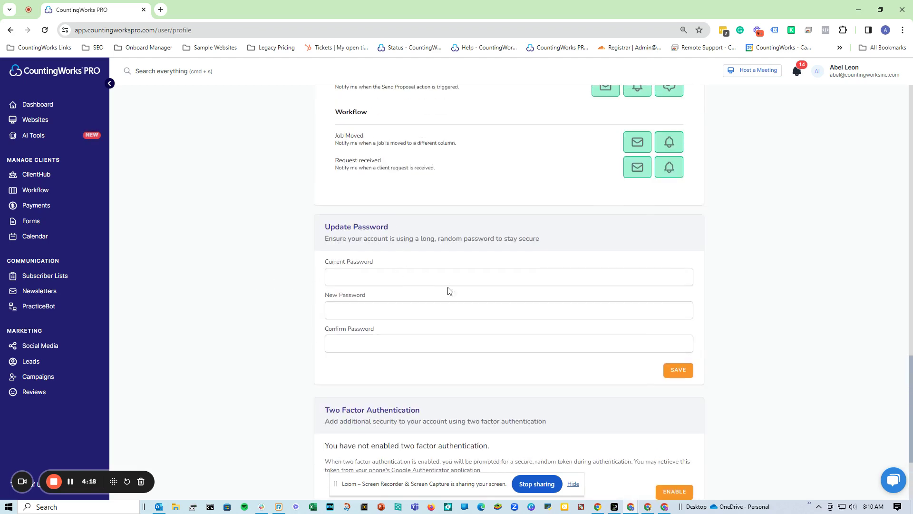
pyautogui.scroll(-3, 554, 363)
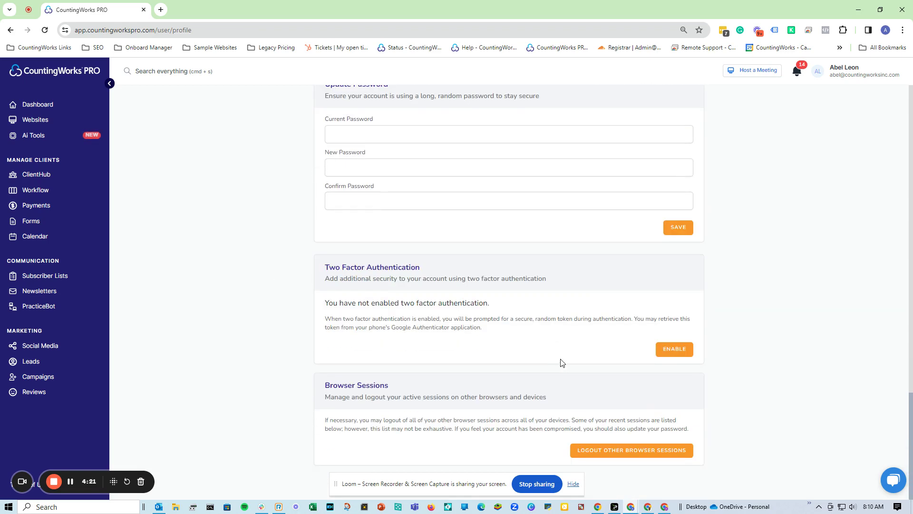
pyautogui.scroll(20, 562, 363)
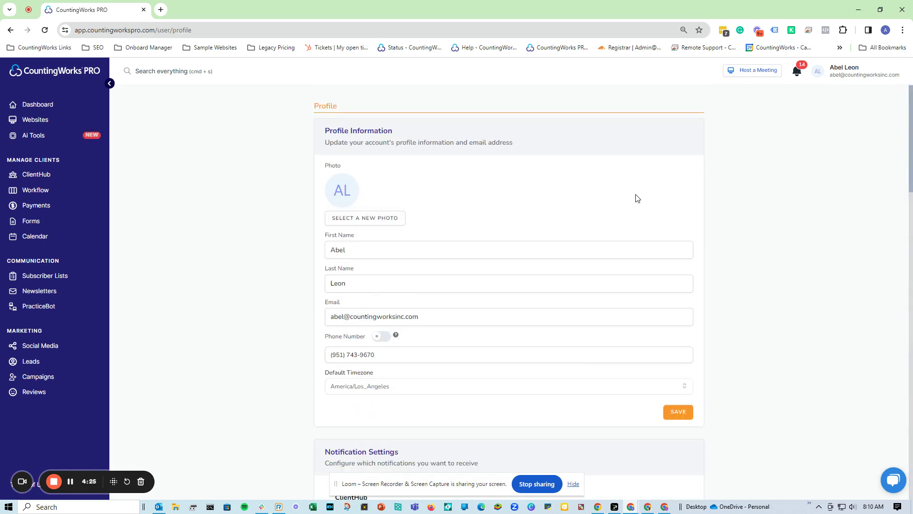
pyautogui.click(818, 73)
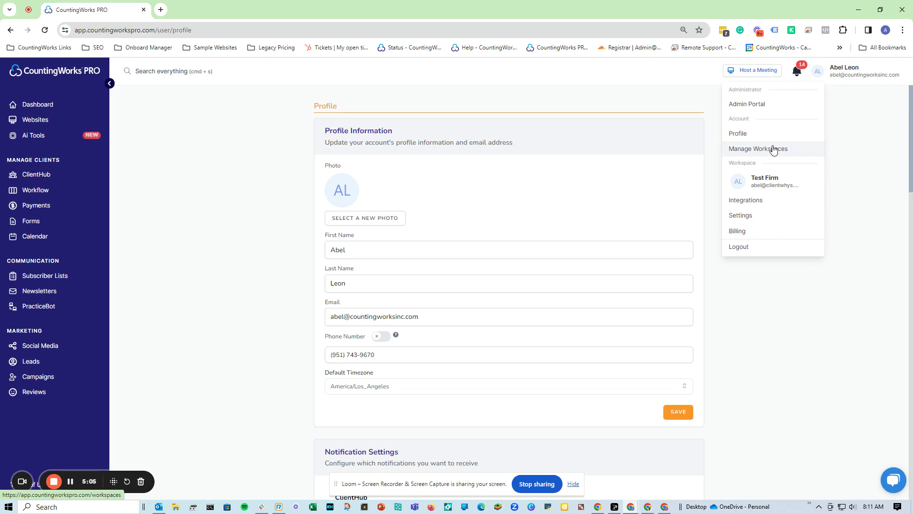
pyautogui.rightClick(779, 200)
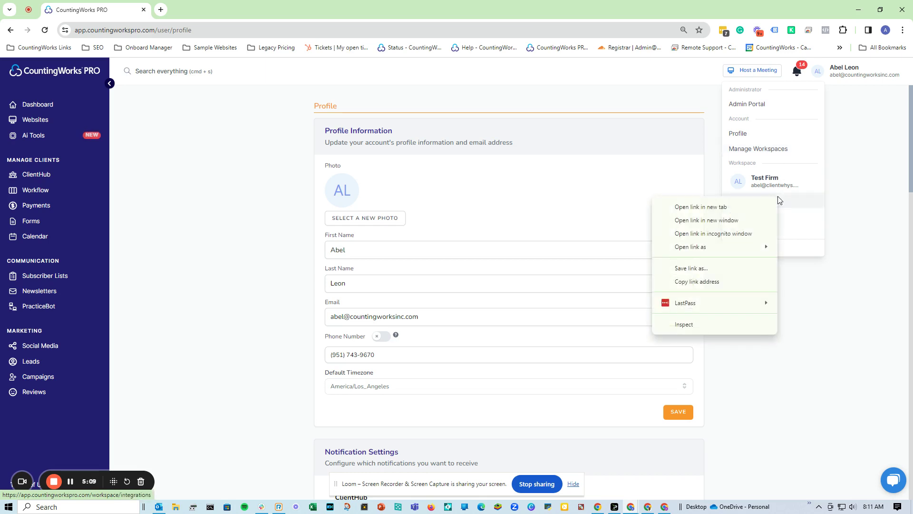
pyautogui.click(778, 200)
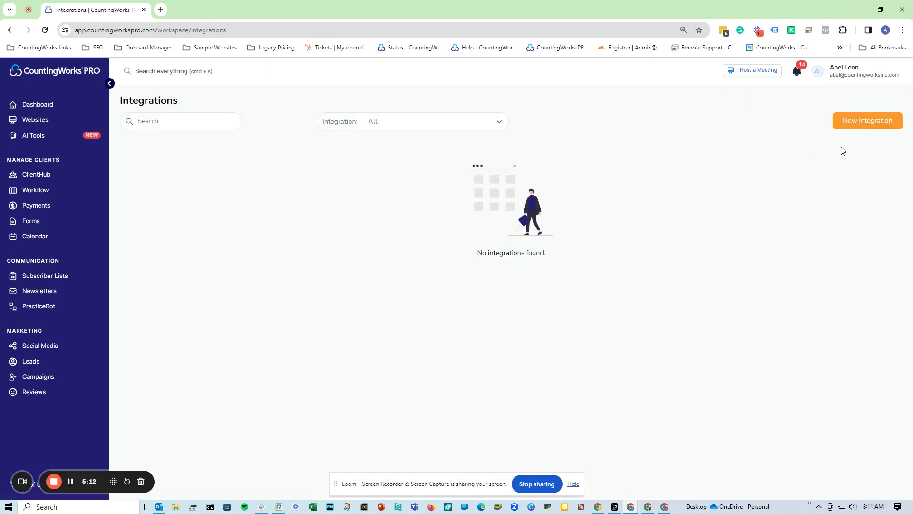
pyautogui.click(867, 124)
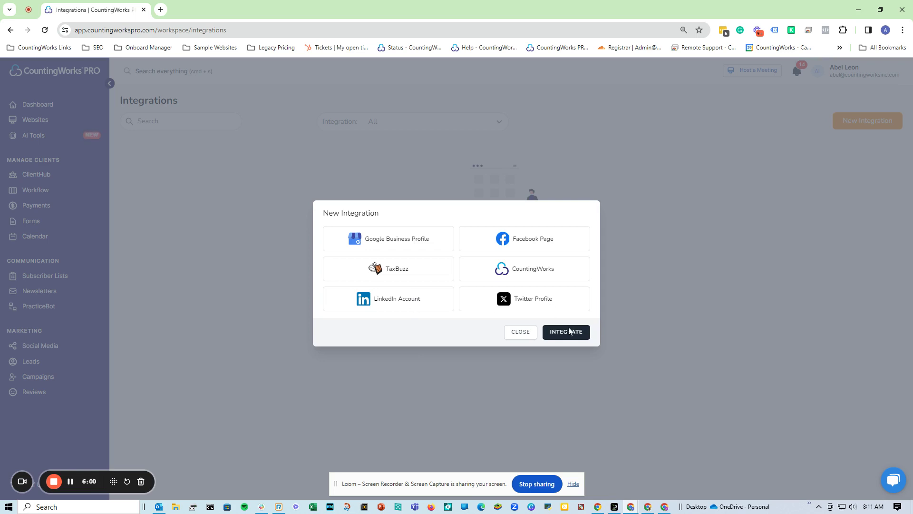
pyautogui.click(521, 333)
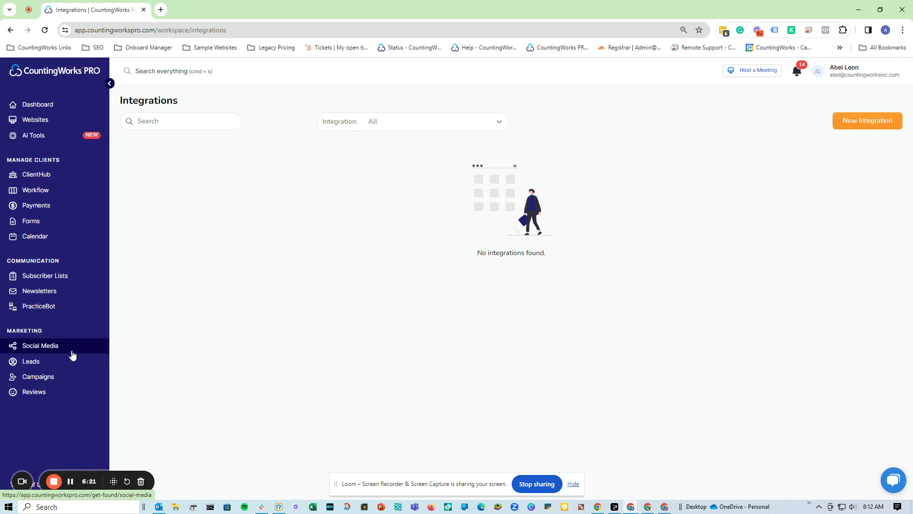
# - Open the workspace's Settings and examine the workspace name, contact information, sender email and visual preferences sections
pyautogui.click(821, 75)
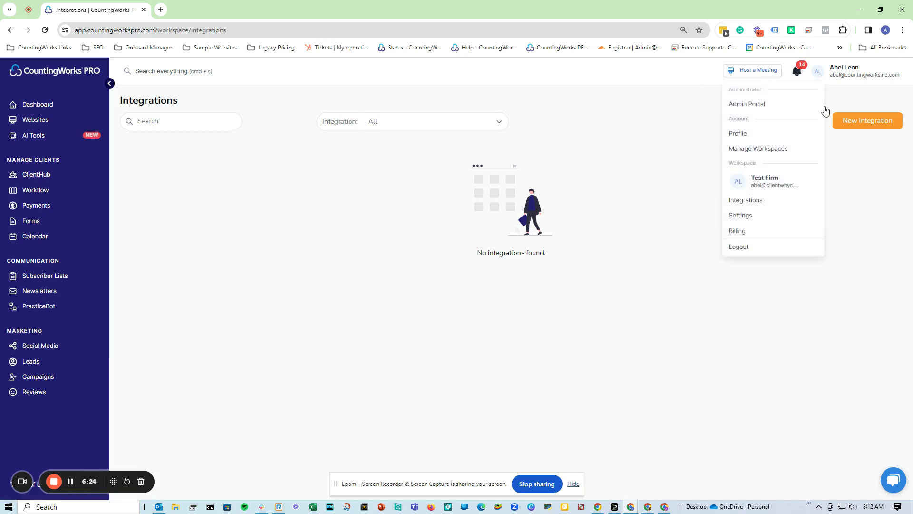
pyautogui.click(768, 217)
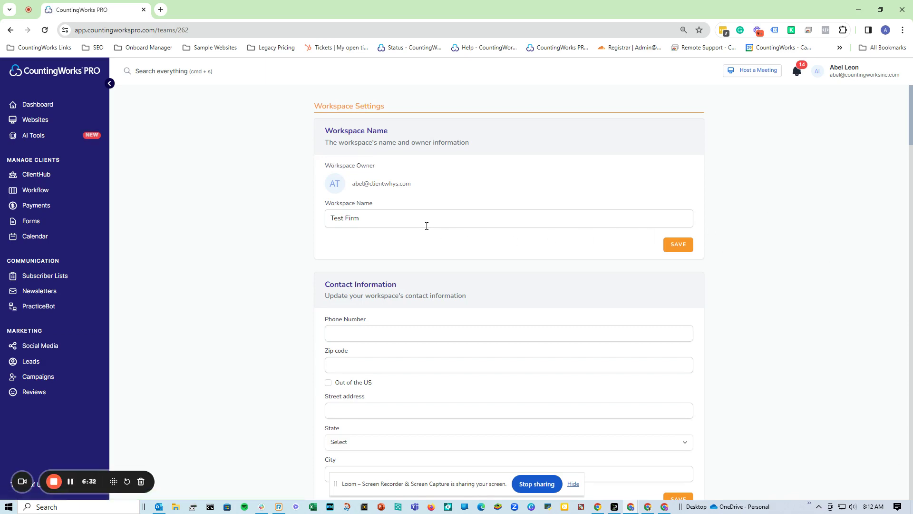
pyautogui.scroll(-2, 490, 299)
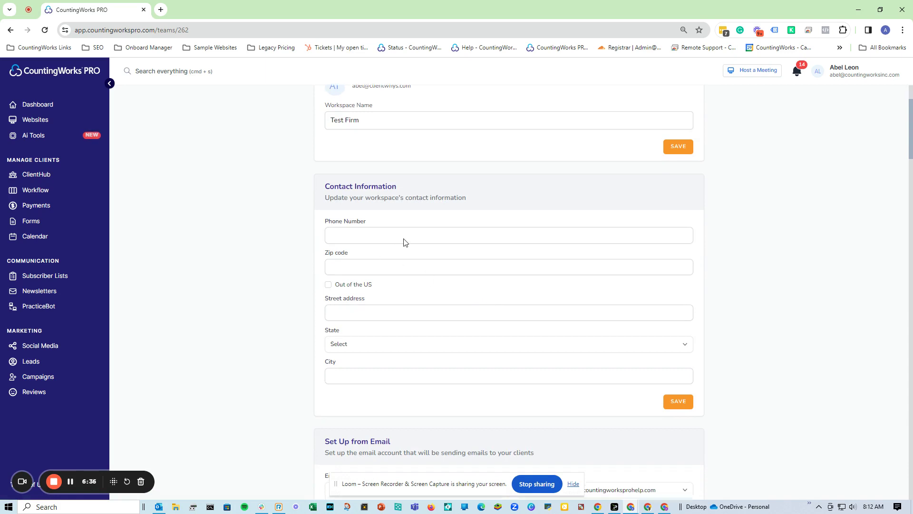
pyautogui.scroll(-5, 403, 239)
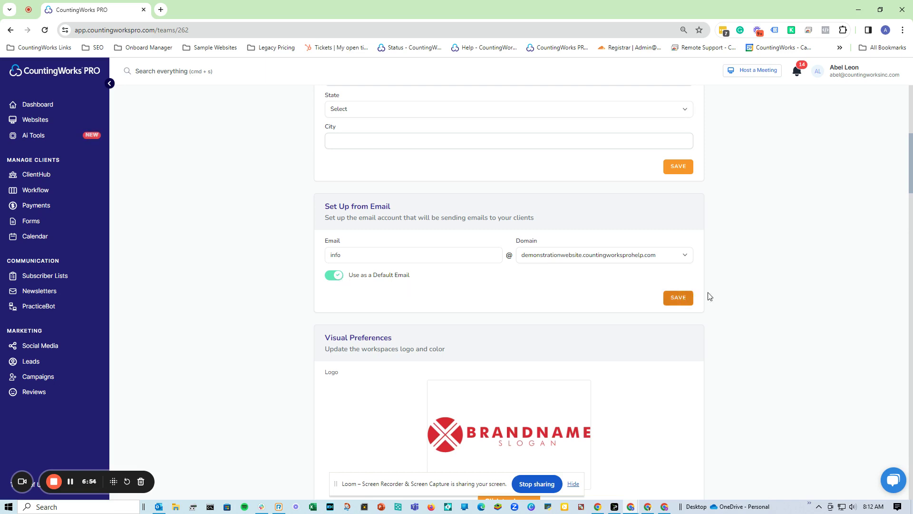
pyautogui.scroll(-4, 707, 295)
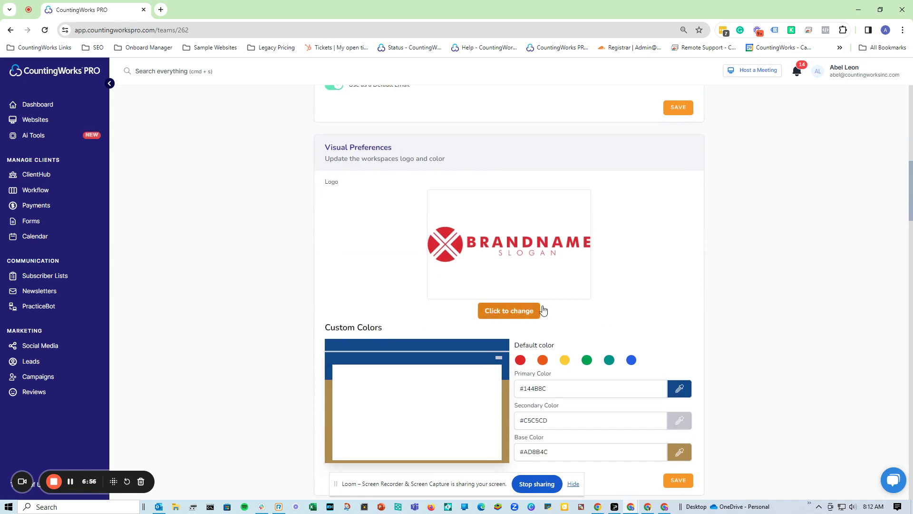
pyautogui.scroll(-5, 606, 310)
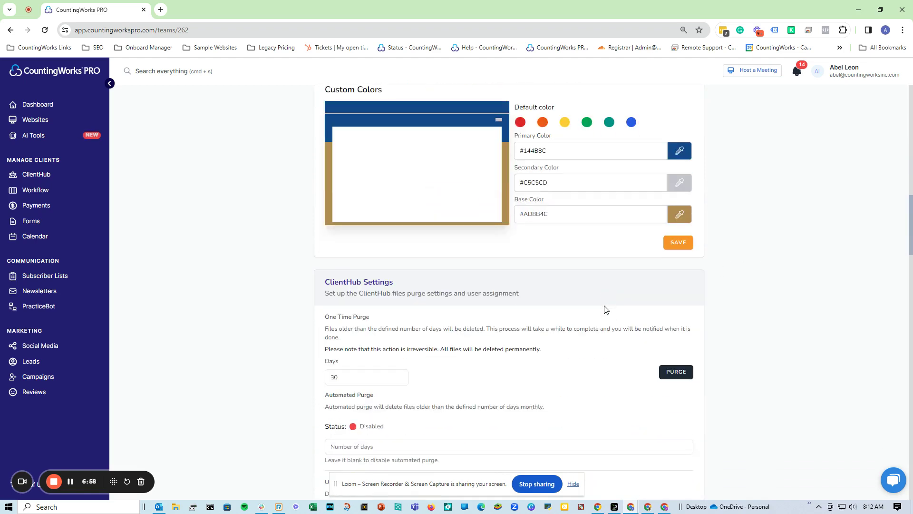
# - Examine the ClientHub Settings section, covering one-time purge, automated purge and user assignment
pyautogui.scroll(3, 605, 309)
pyautogui.scroll(-4, 606, 309)
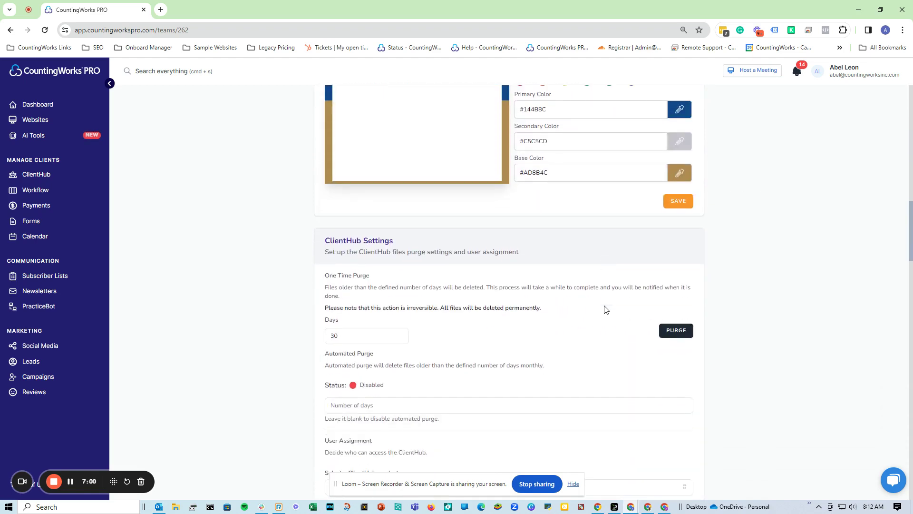
pyautogui.scroll(-4, 605, 310)
pyautogui.scroll(3, 604, 310)
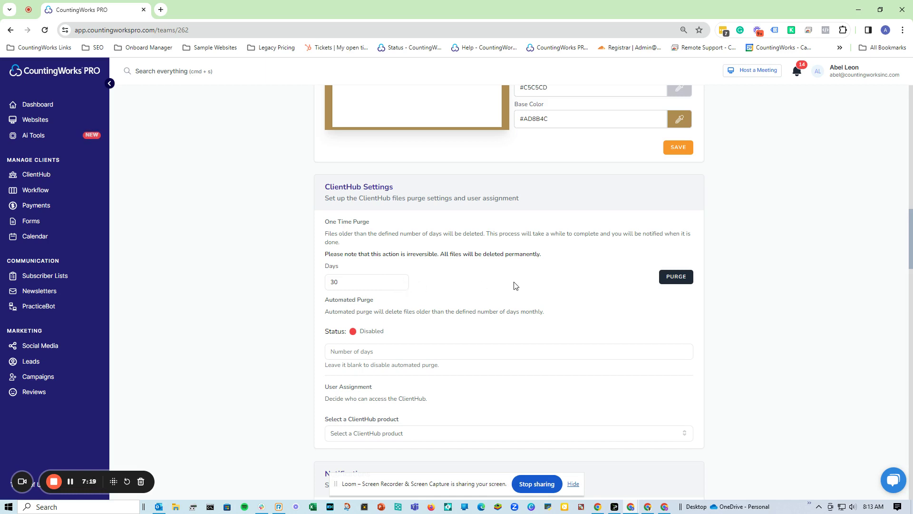
pyautogui.scroll(-1, 514, 285)
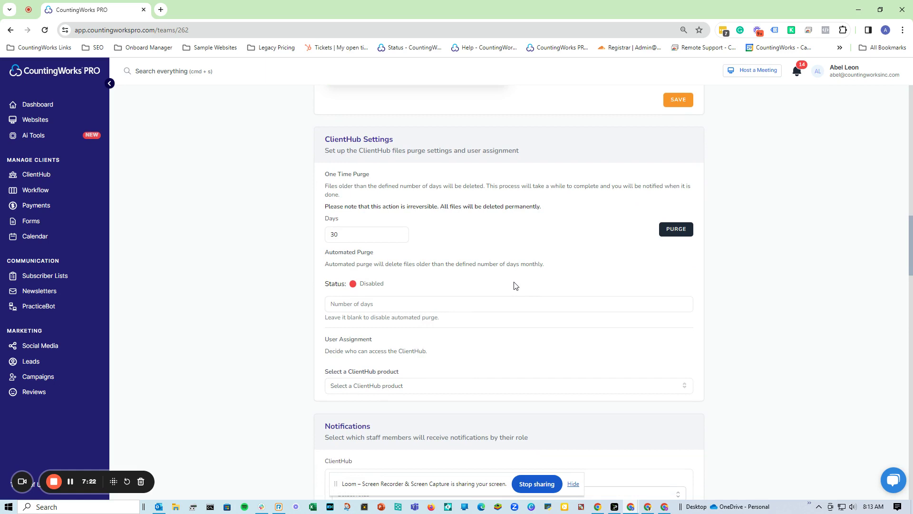
pyautogui.scroll(-1, 515, 286)
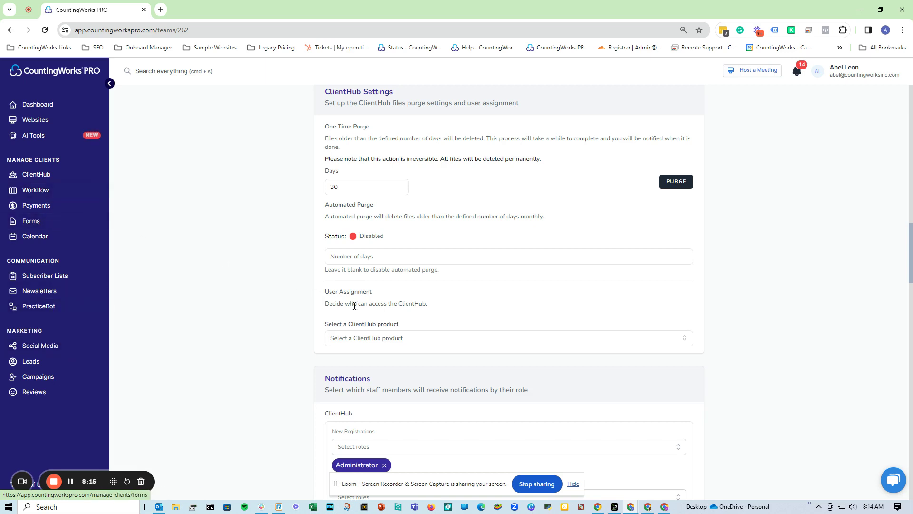
# - Add the Staff and Manager roles to the ClientHub New Registrations notification, and remove both roles again
pyautogui.scroll(-2, 518, 341)
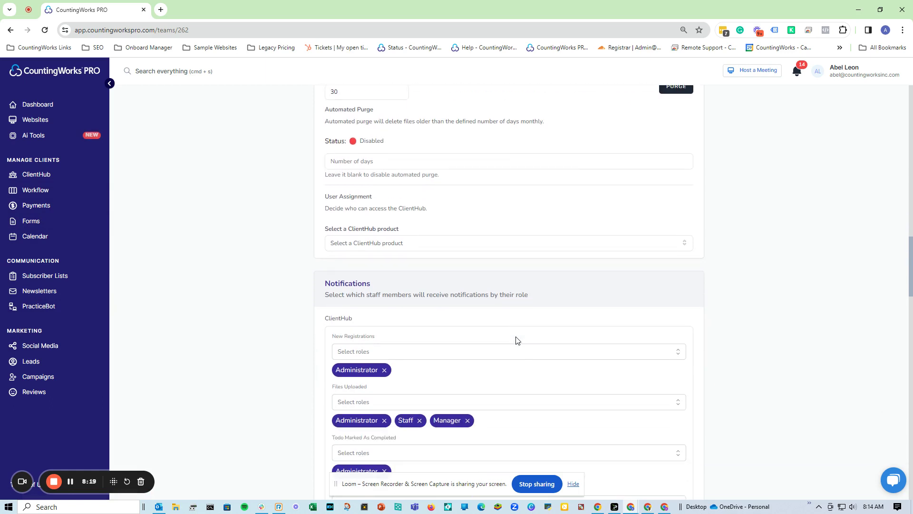
pyautogui.scroll(-3, 517, 340)
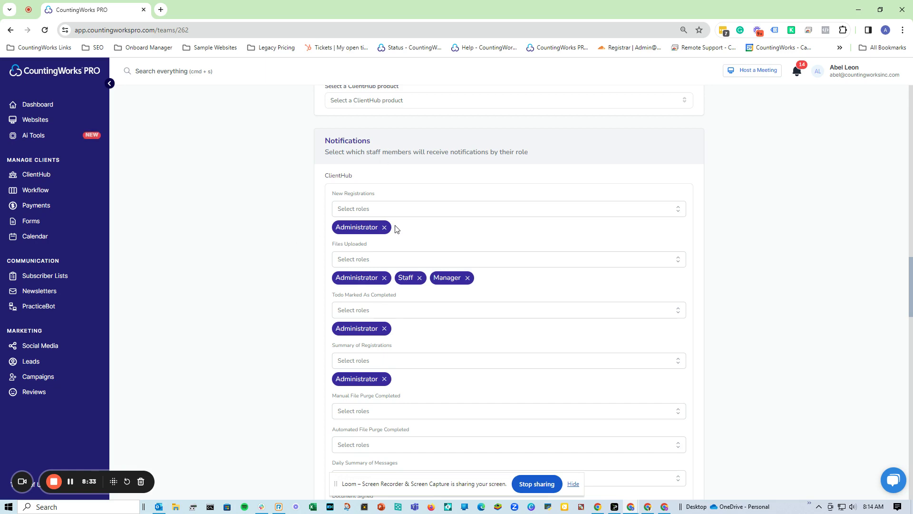
pyautogui.click(429, 211)
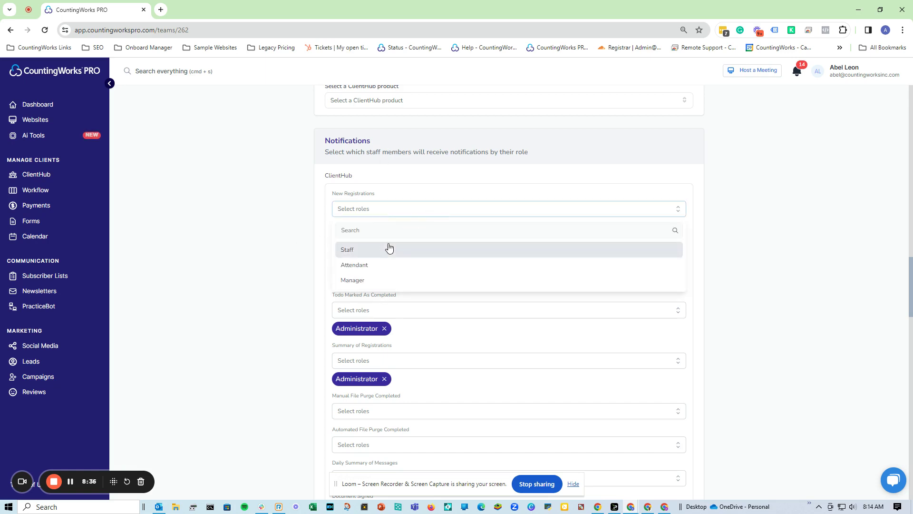
pyautogui.click(389, 250)
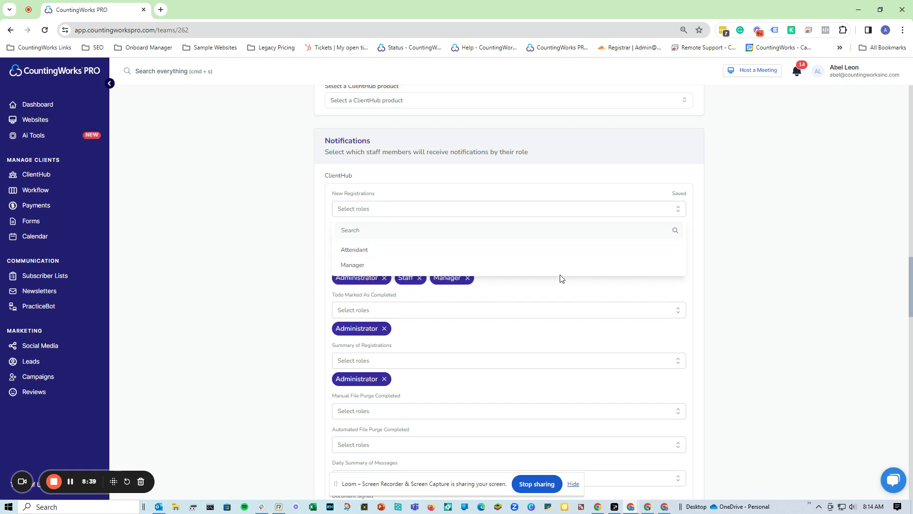
pyautogui.click(547, 265)
pyautogui.click(821, 275)
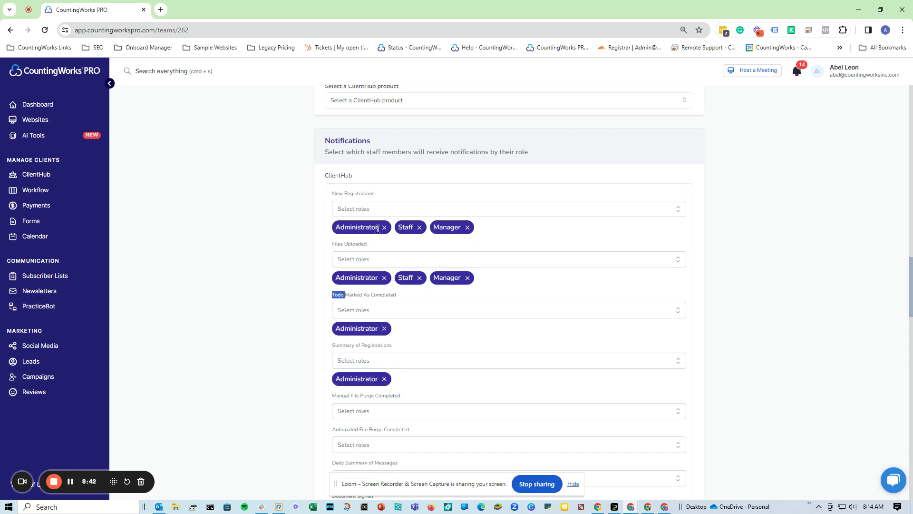
pyautogui.click(420, 228)
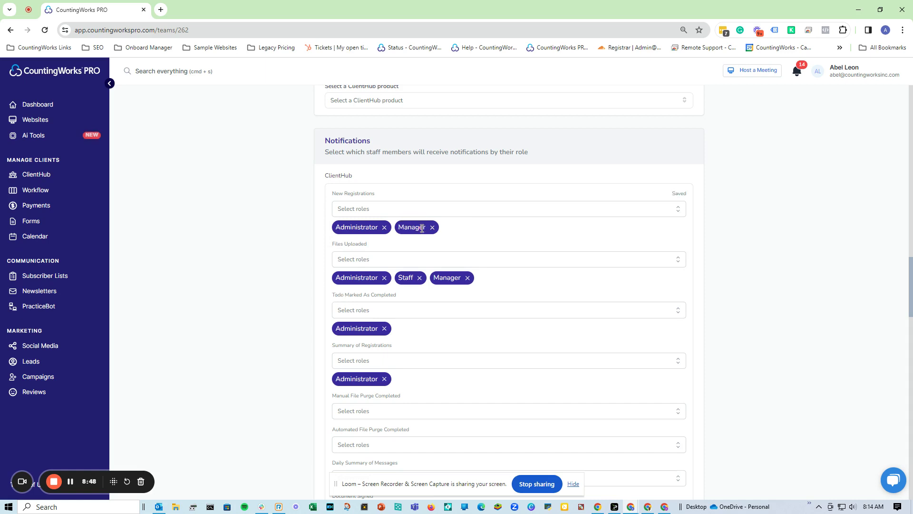
pyautogui.click(433, 228)
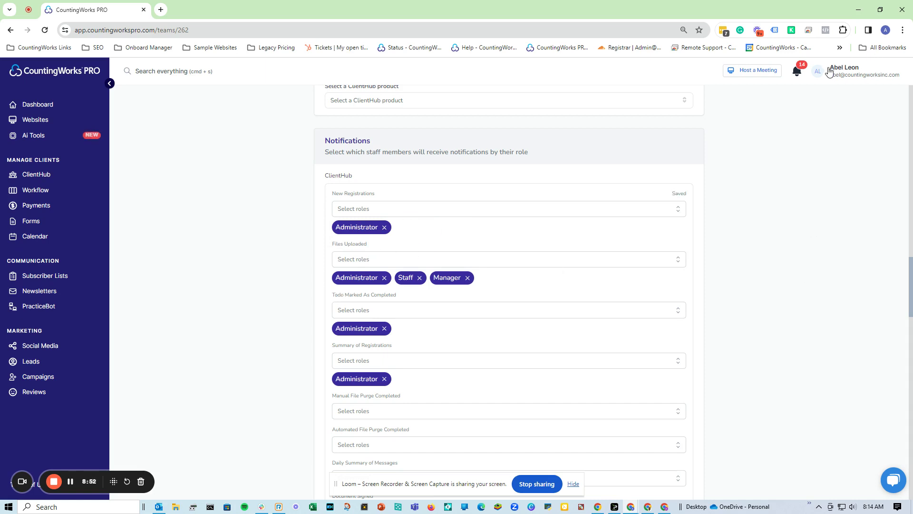
pyautogui.click(816, 80)
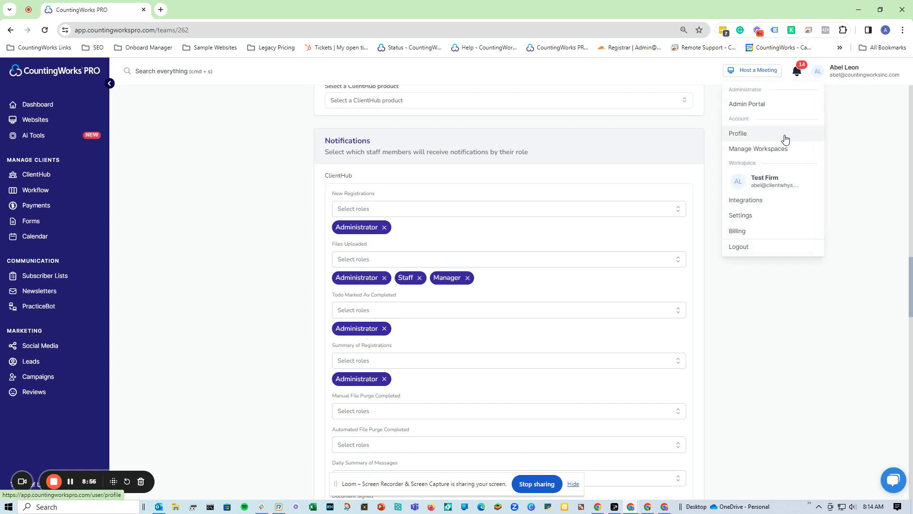
pyautogui.click(809, 352)
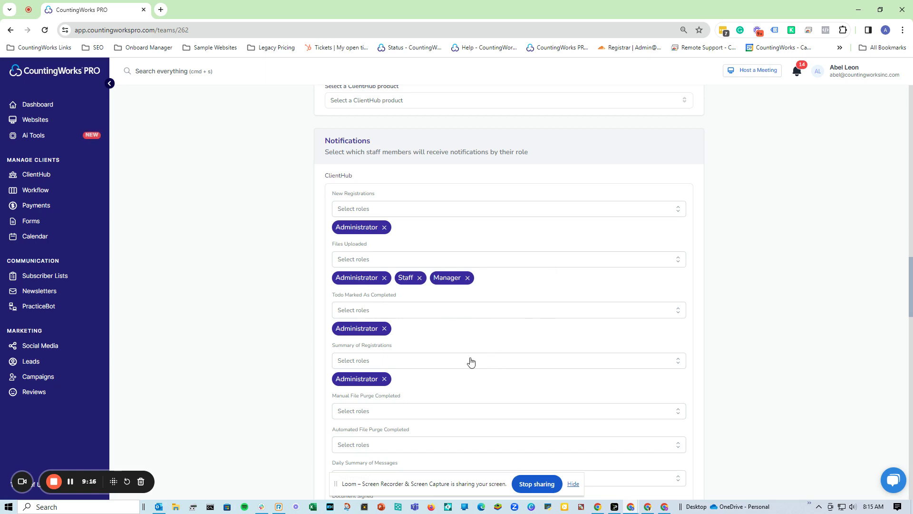
# - Examine the role assignments for the ClientHub and General notifications in the workspace settings
pyautogui.scroll(-1, 509, 365)
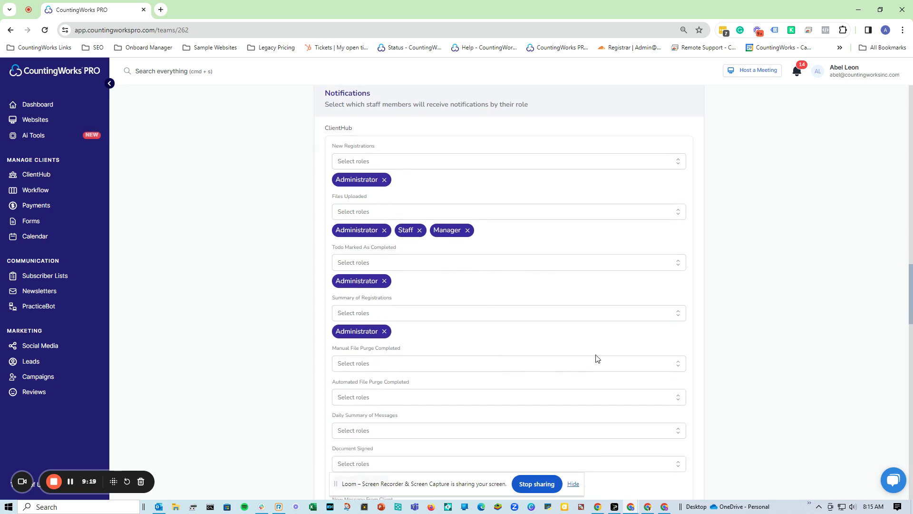
pyautogui.scroll(-2, 598, 358)
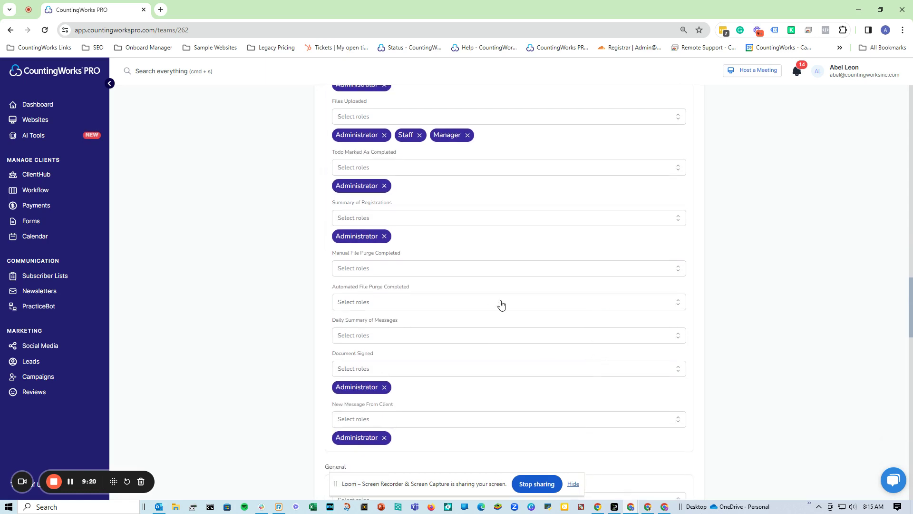
pyautogui.scroll(-1, 499, 304)
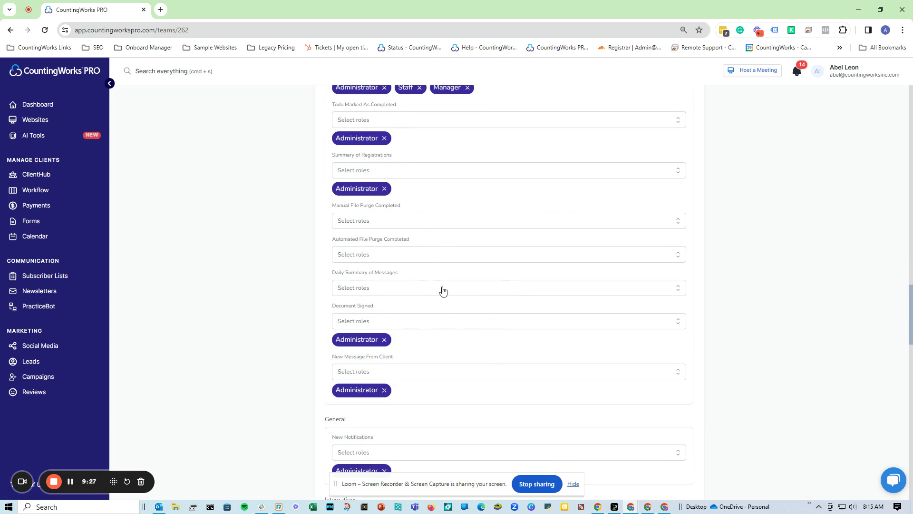
pyautogui.scroll(-3, 447, 300)
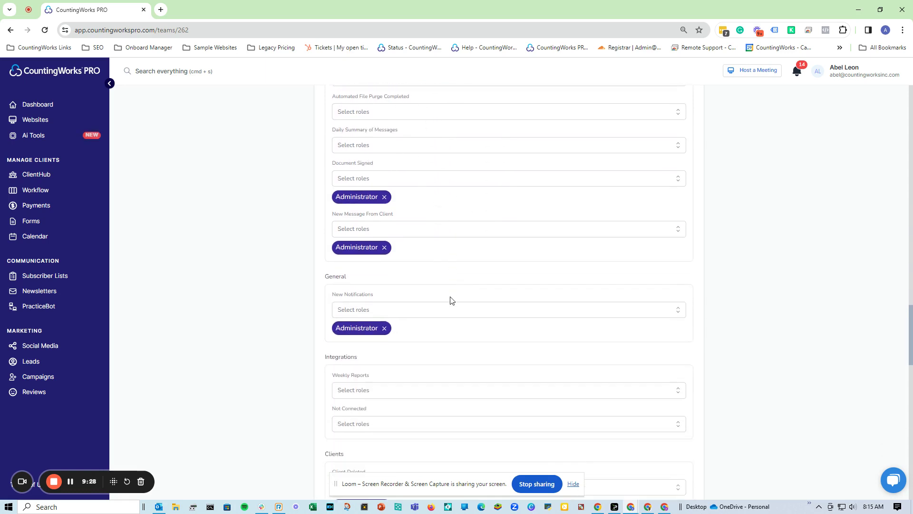
pyautogui.scroll(3, 712, 233)
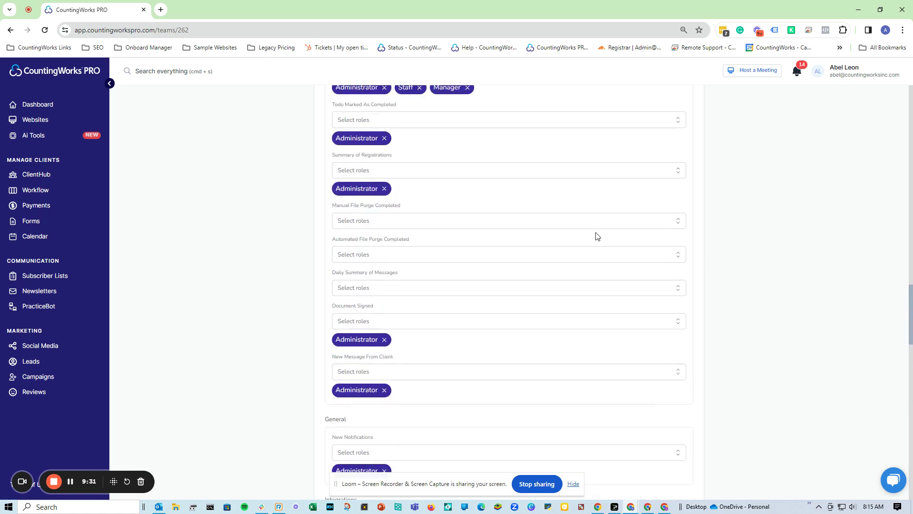
pyautogui.scroll(-3, 621, 238)
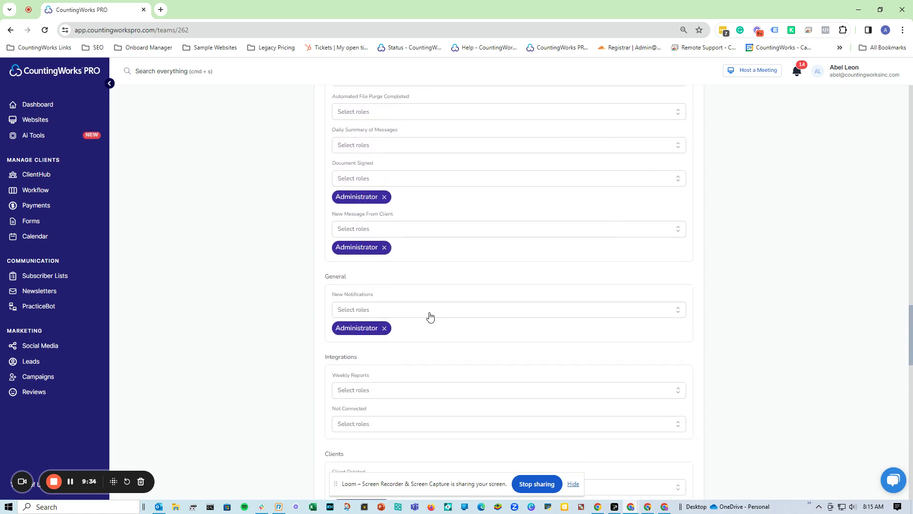
pyautogui.scroll(5, 447, 314)
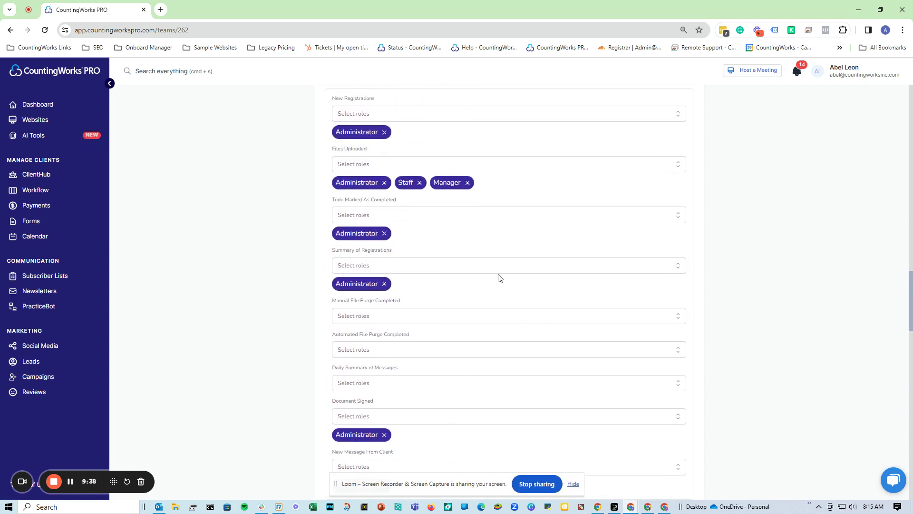
pyautogui.scroll(-3, 471, 309)
pyautogui.scroll(-2, 452, 331)
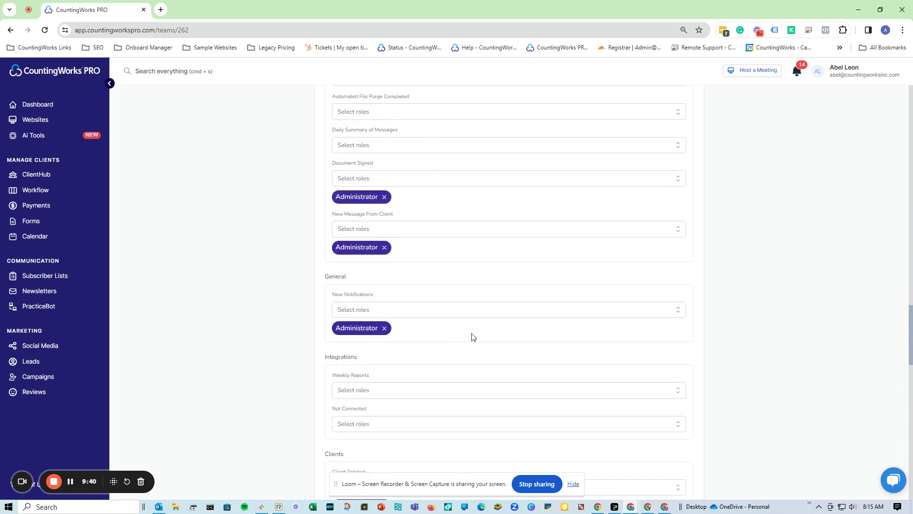
# - Examine the role assignments for the Integrations, Clients, Leads, Automations and Workflow notifications
pyautogui.scroll(-3, 474, 337)
pyautogui.scroll(-2, 478, 338)
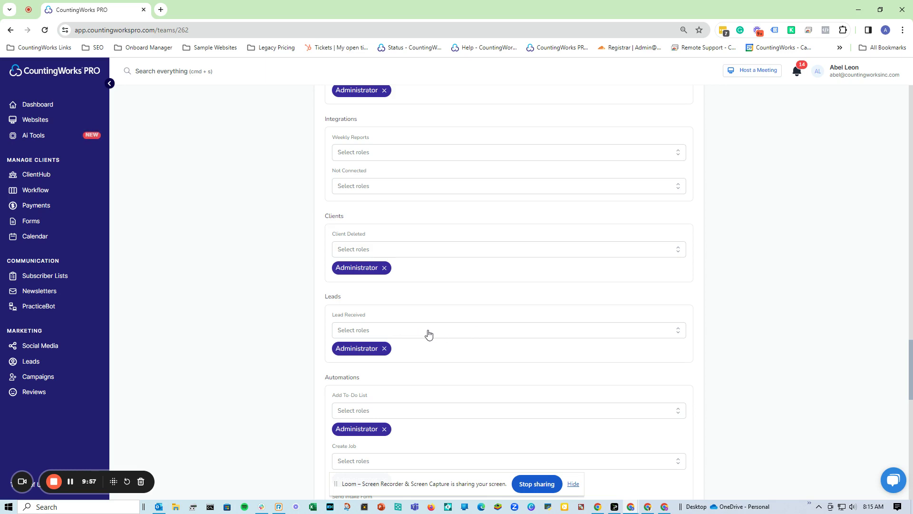
pyautogui.scroll(-8, 440, 333)
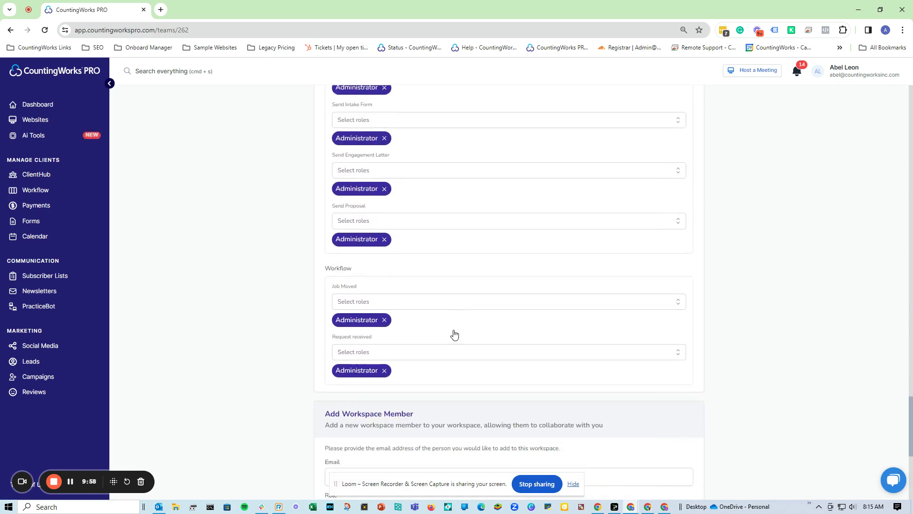
# - Examine the Add Workspace Member form with its role descriptions and the Workspace Members list, without adding anyone
pyautogui.scroll(-5, 454, 335)
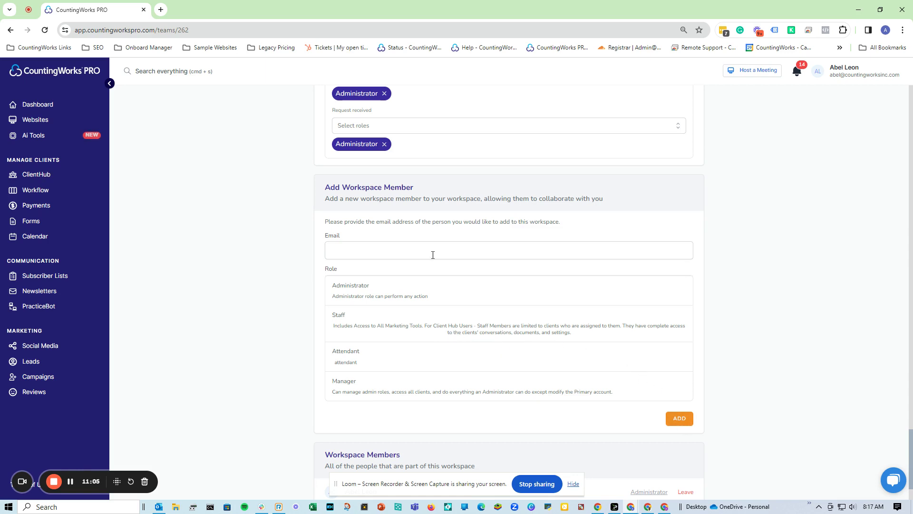
pyautogui.scroll(-2, 531, 387)
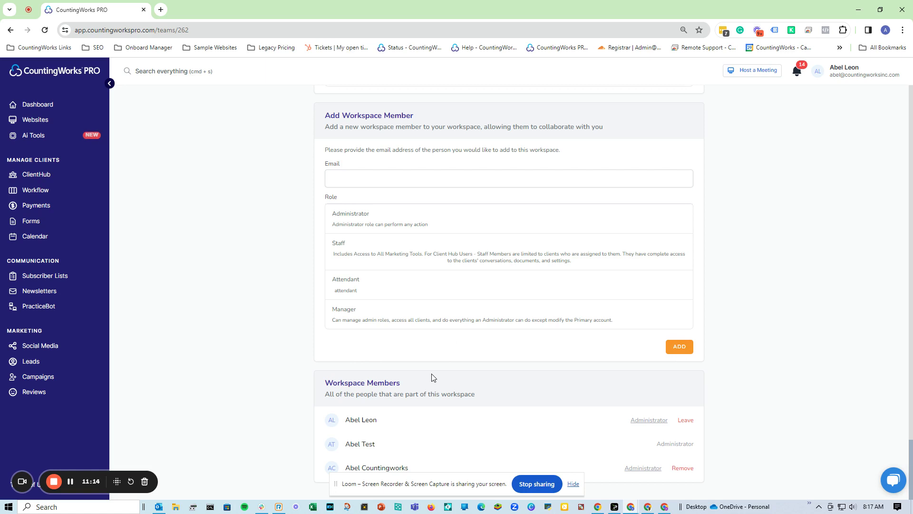
pyautogui.click(573, 484)
pyautogui.scroll(10, 606, 454)
pyautogui.scroll(-10, 606, 454)
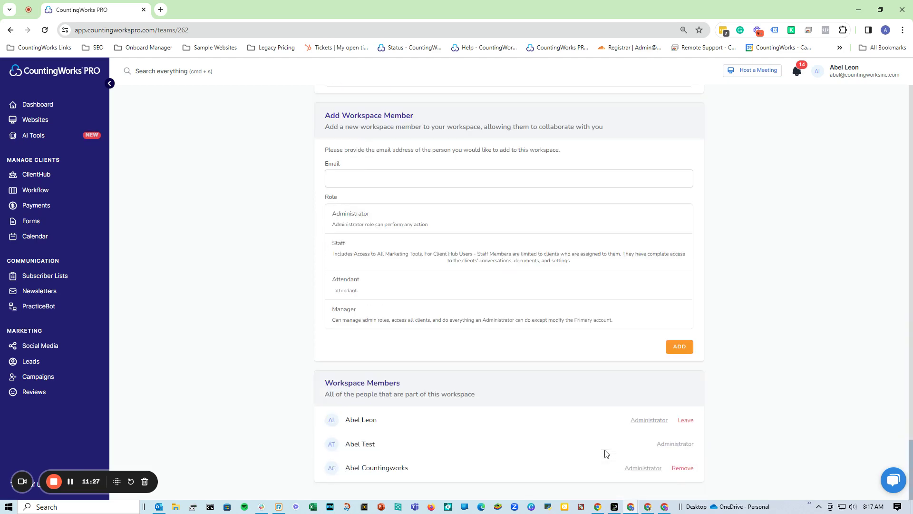
# - Leave the workspace settings and open the dashboard
pyautogui.scroll(20, 606, 454)
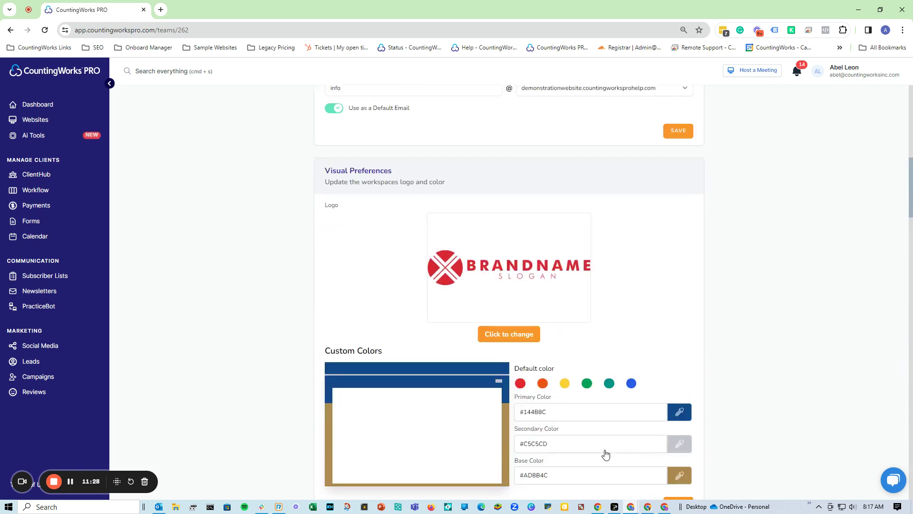
pyautogui.scroll(15, 606, 454)
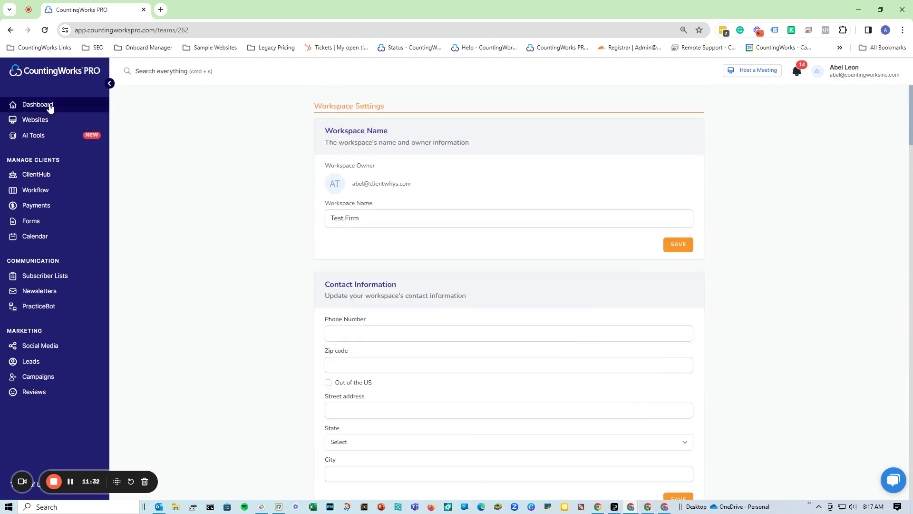
pyautogui.click(856, 76)
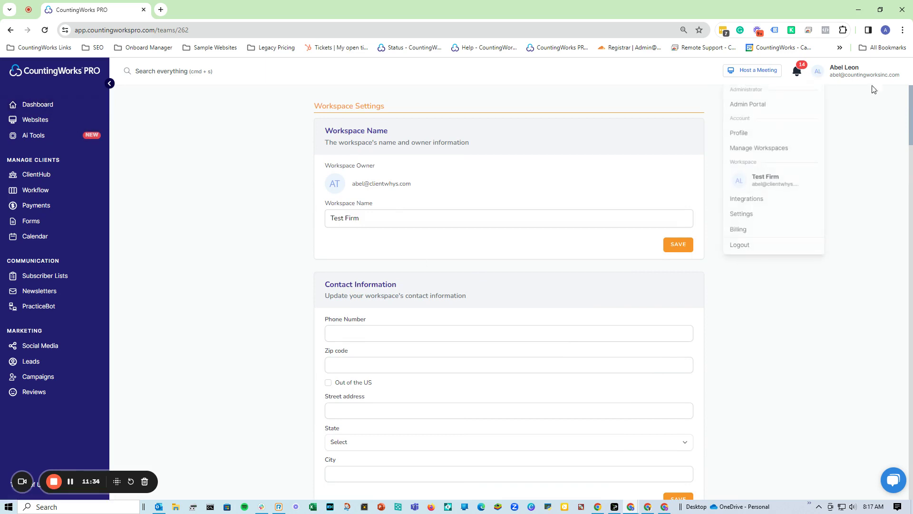
pyautogui.click(74, 112)
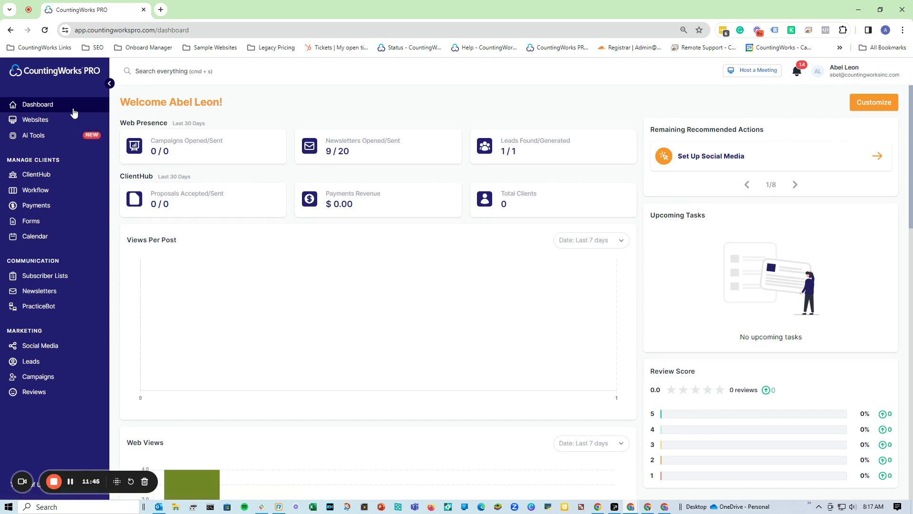
# - Restore the dashboard's saved widget arrangement in the customization dialog and close the dialog
pyautogui.click(888, 104)
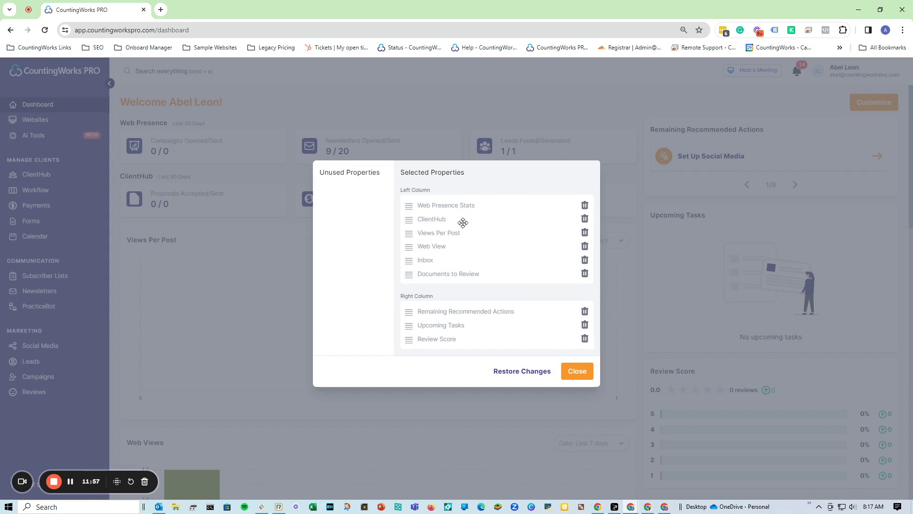
pyautogui.moveTo(452, 206)
pyautogui.mouseDown()
pyautogui.moveTo(454, 227)
pyautogui.moveTo(460, 209)
pyautogui.mouseUp()
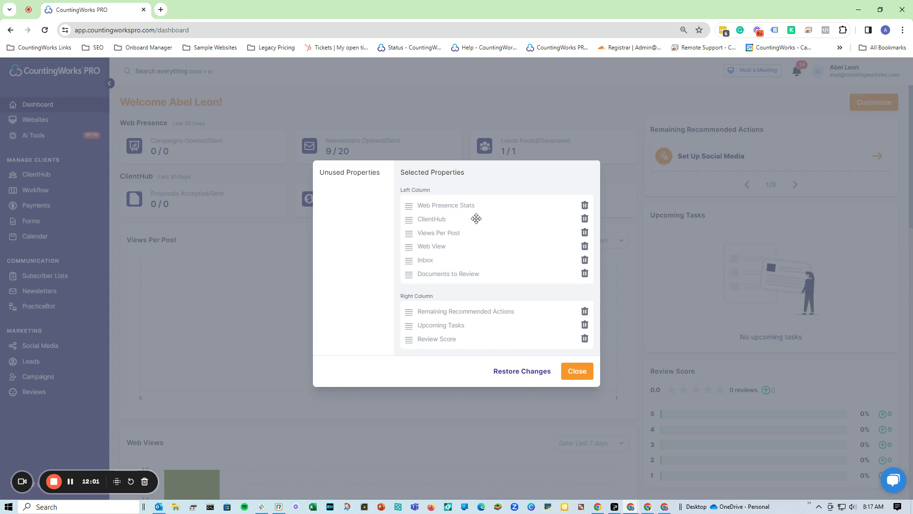
pyautogui.moveTo(466, 314)
pyautogui.mouseDown()
pyautogui.moveTo(469, 322)
pyautogui.moveTo(467, 312)
pyautogui.mouseUp()
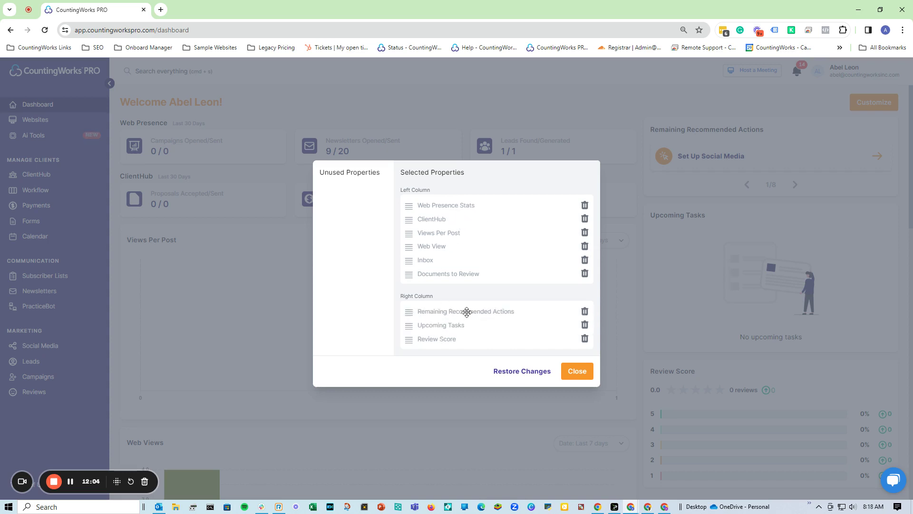
pyautogui.click(529, 375)
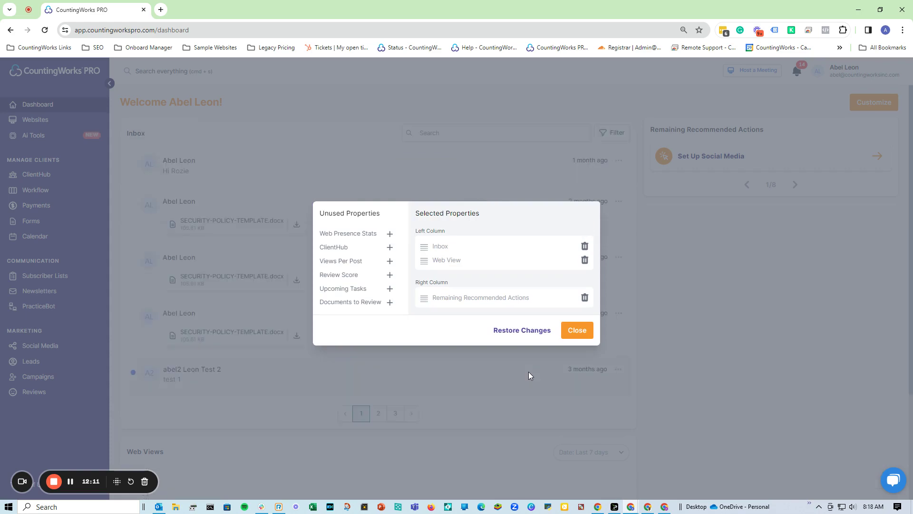
pyautogui.click(586, 332)
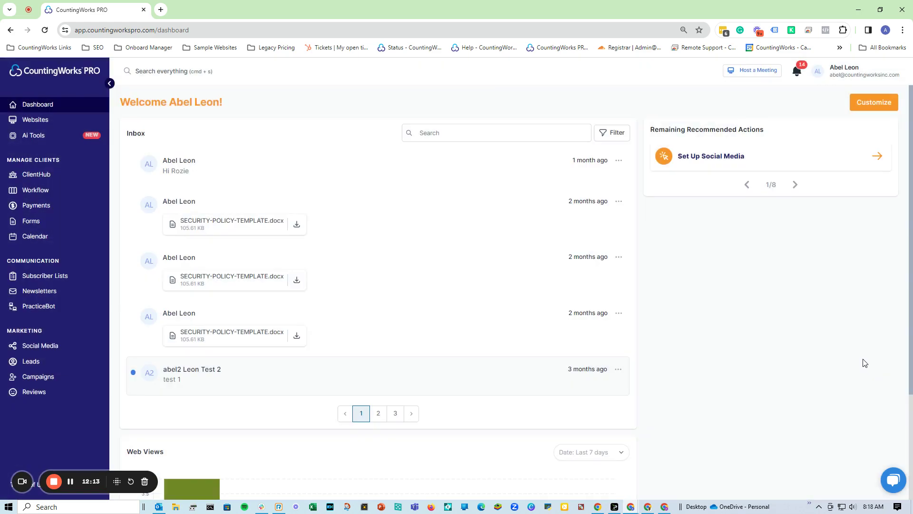
# - Add the Views Per Post and ClientHub widgets to the dashboard and close the customization dialog
pyautogui.scroll(-2, 761, 354)
pyautogui.scroll(3, 746, 348)
pyautogui.click(875, 103)
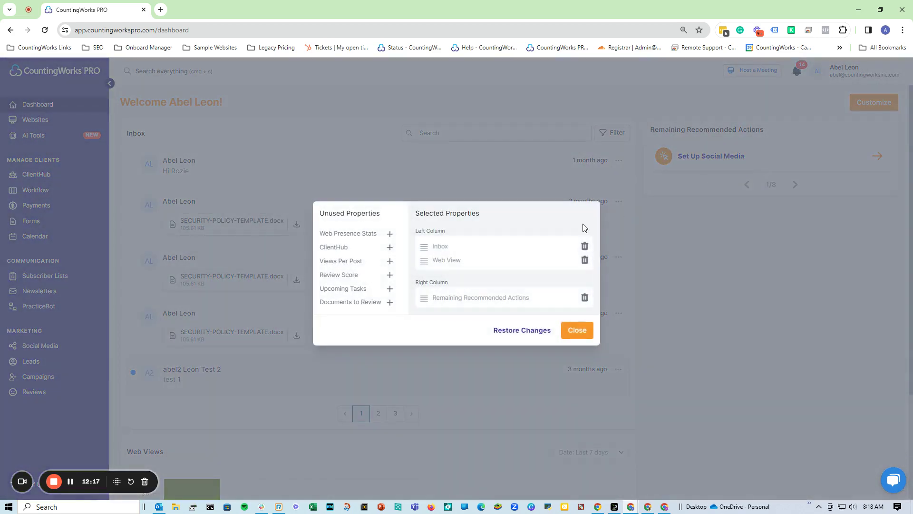
pyautogui.click(390, 262)
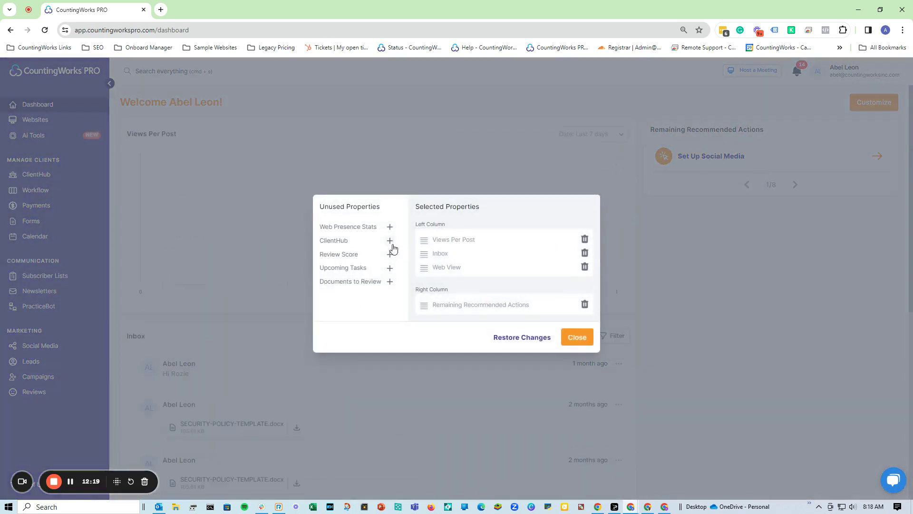
pyautogui.click(390, 240)
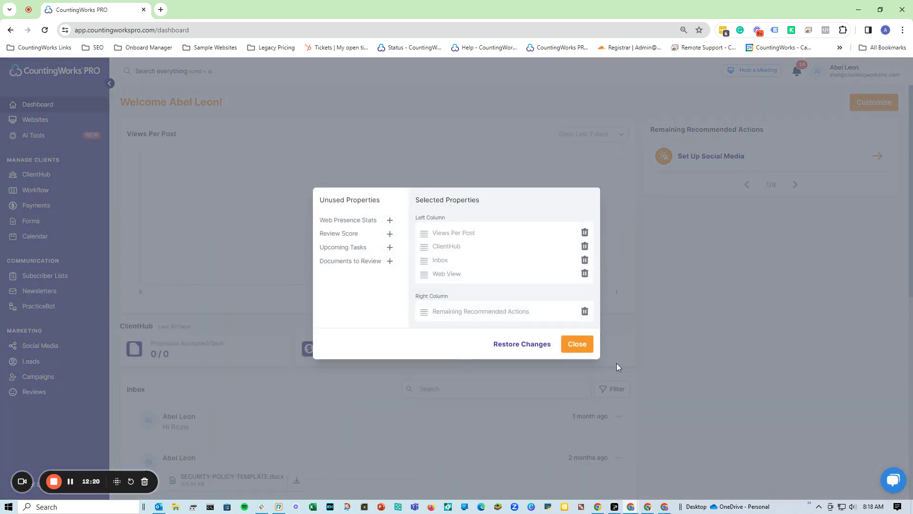
pyautogui.click(579, 344)
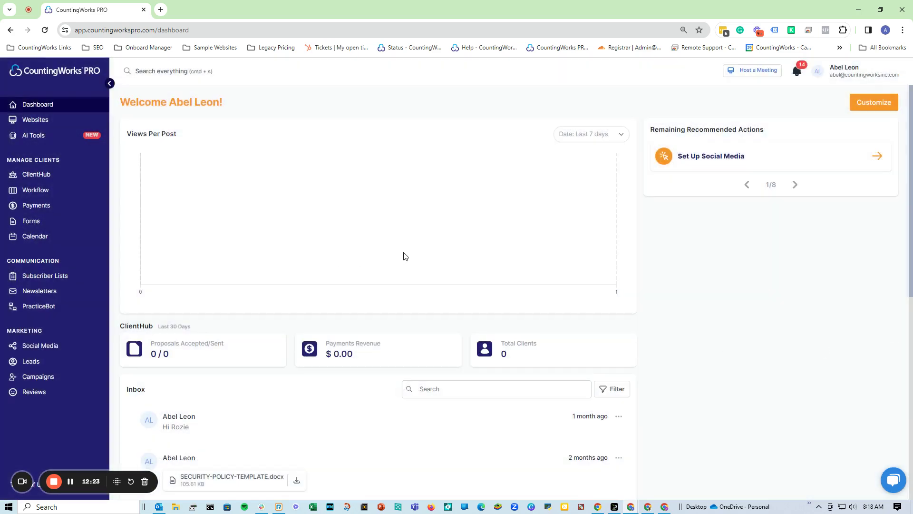
# - Customize the dashboard again by adding the Documents to Review and Upcoming Tasks widgets
pyautogui.scroll(-8, 522, 259)
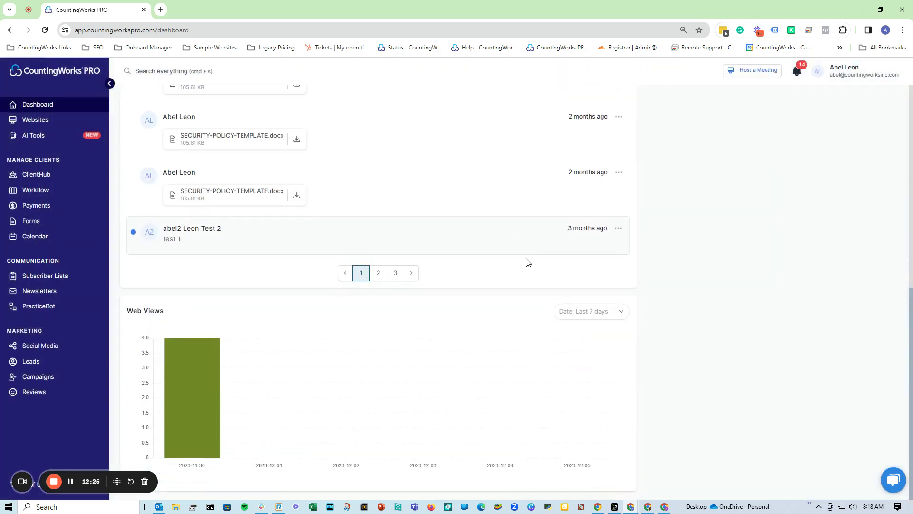
pyautogui.scroll(8, 527, 261)
pyautogui.click(894, 109)
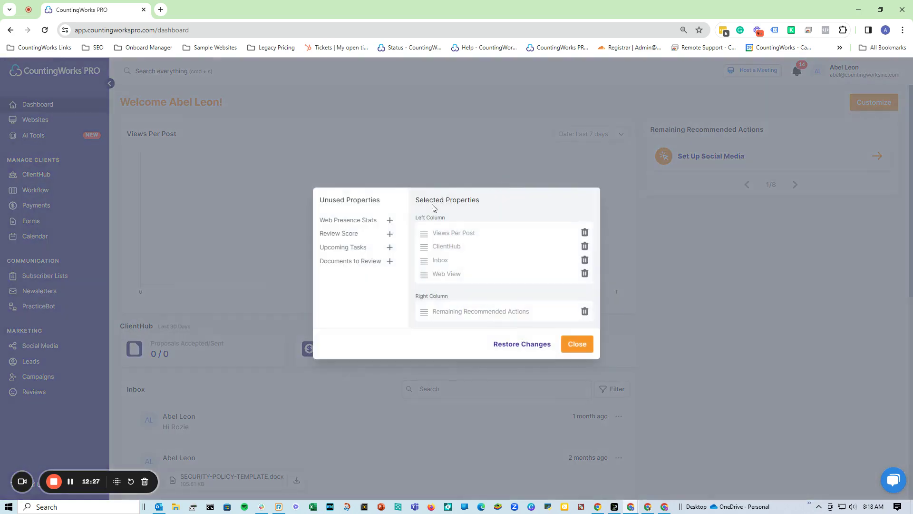
pyautogui.click(391, 262)
pyautogui.click(388, 240)
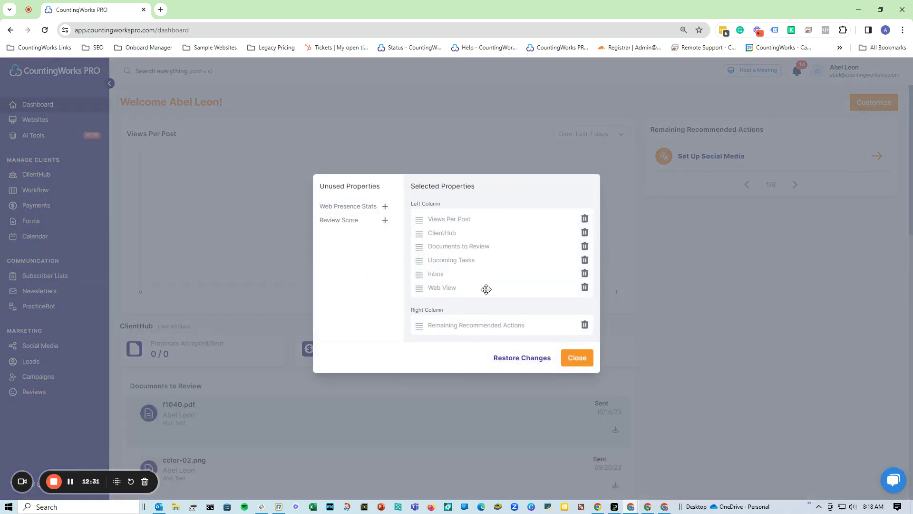
# - Move Inbox first in the Left Column and put Documents to Review in the Right Column in place of Remaining Recommended Actions
pyautogui.moveTo(470, 273); pyautogui.dragTo(476, 218)
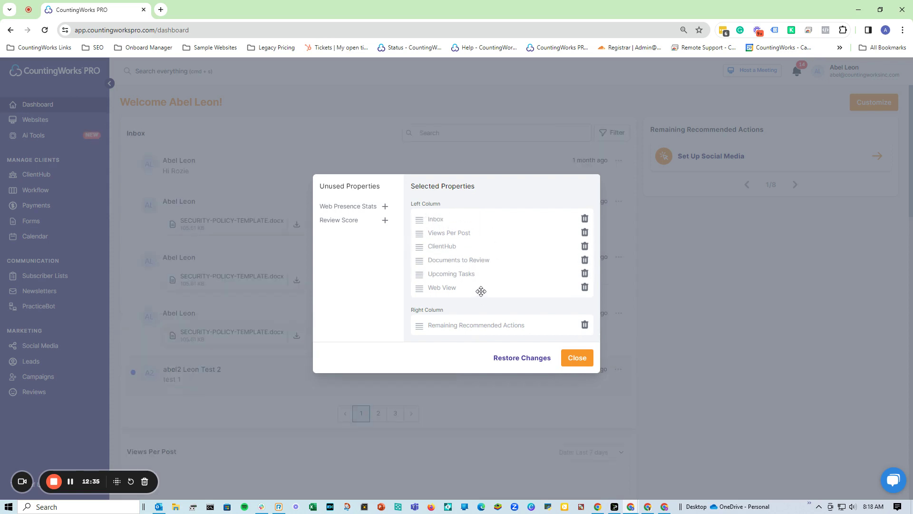
pyautogui.moveTo(461, 265); pyautogui.dragTo(481, 323)
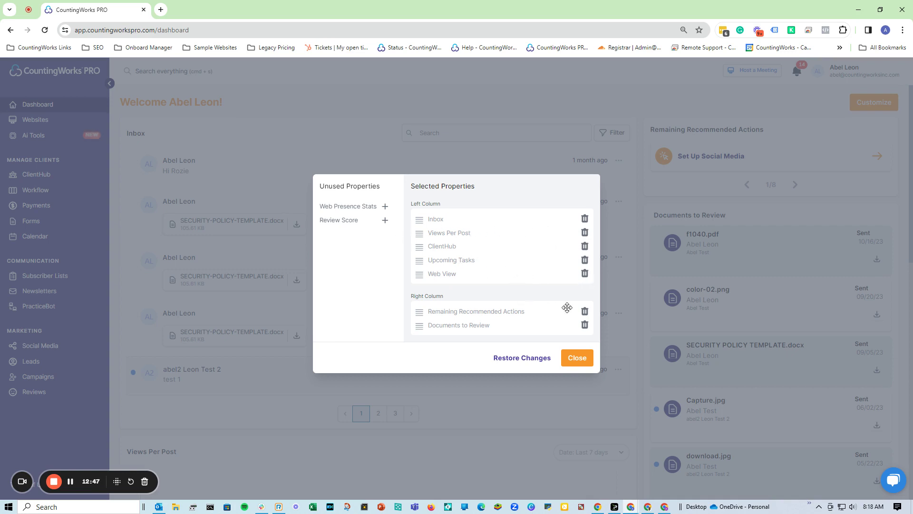
pyautogui.click(586, 312)
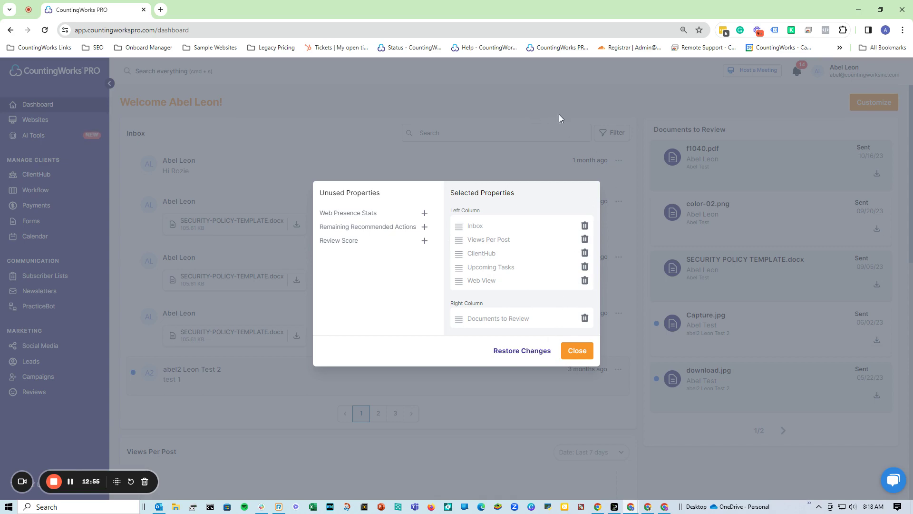
pyautogui.click(571, 351)
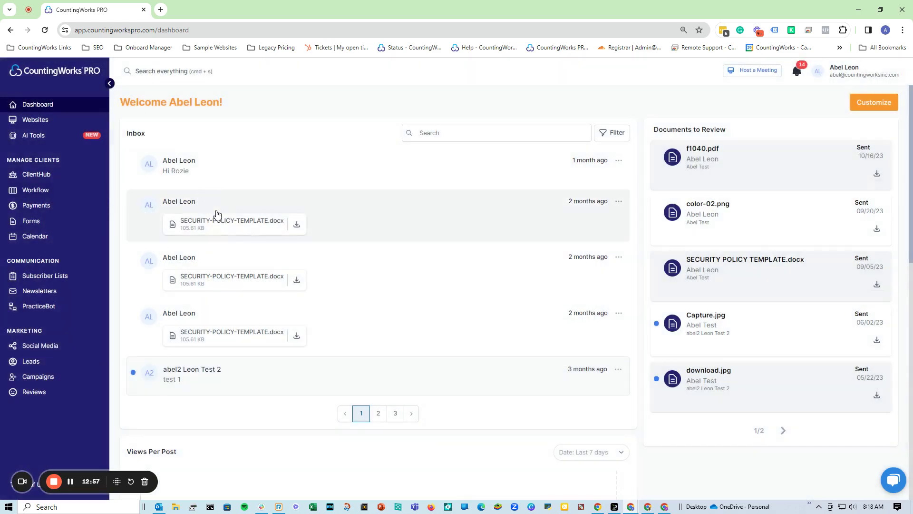
# - Examine the customized dashboard and start downloading f1040.pdf from Documents to Review, cancelling before it is saved
pyautogui.scroll(-4, 475, 236)
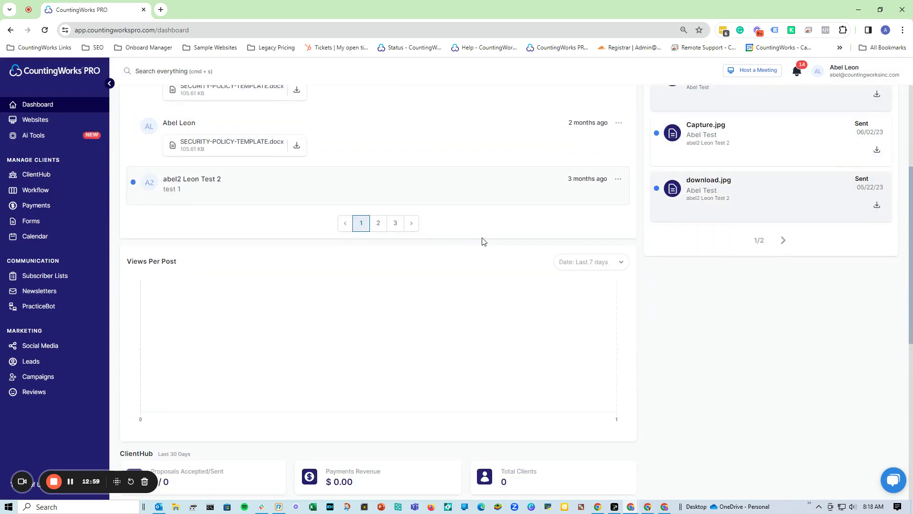
pyautogui.scroll(4, 483, 241)
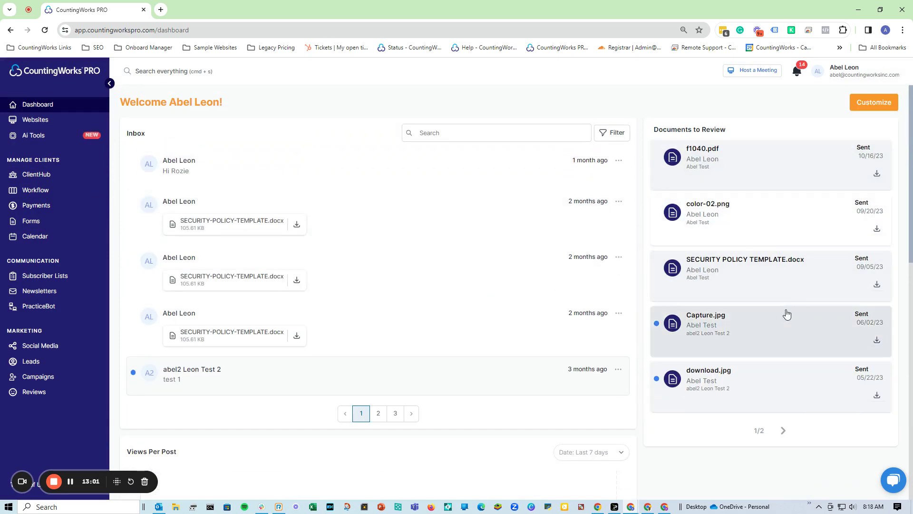
pyautogui.scroll(-3, 784, 313)
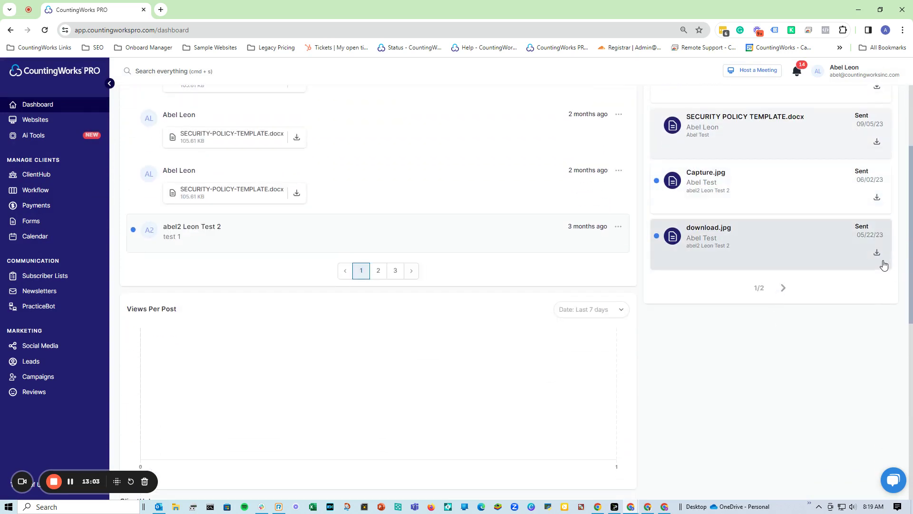
pyautogui.scroll(3, 872, 251)
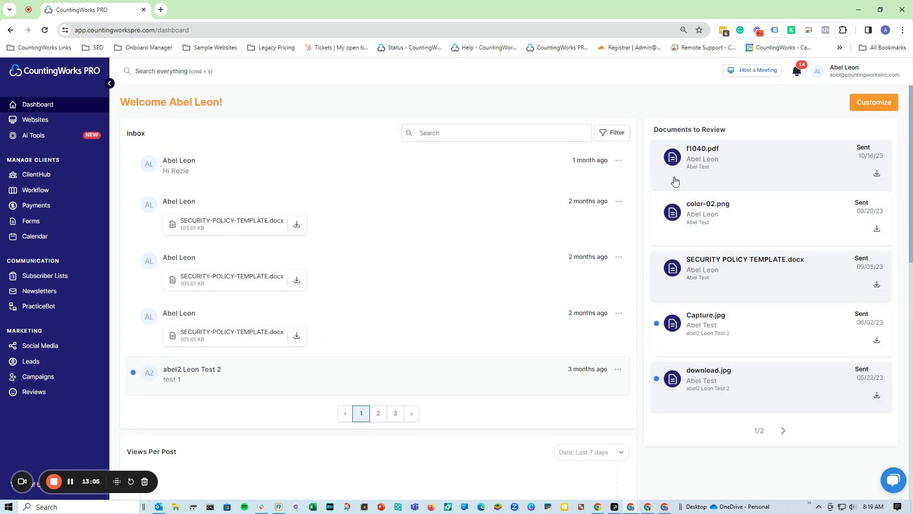
pyautogui.click(879, 176)
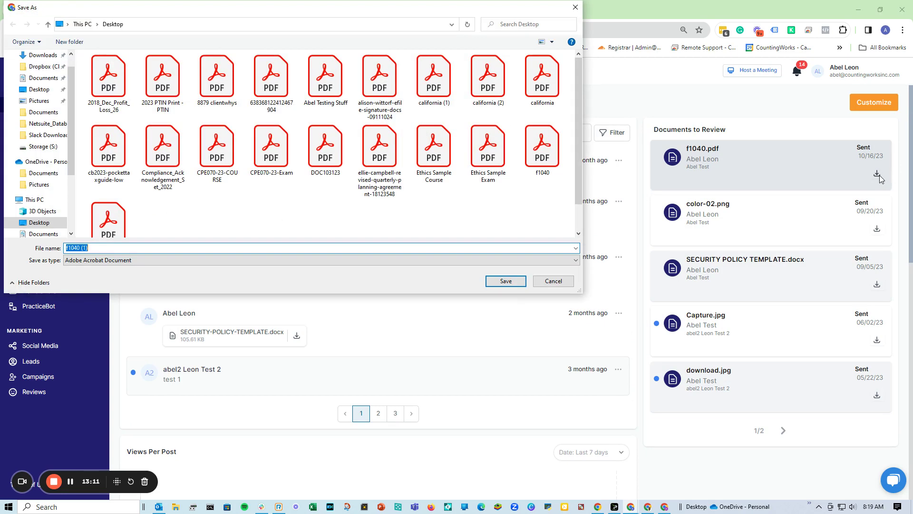
pyautogui.click(554, 280)
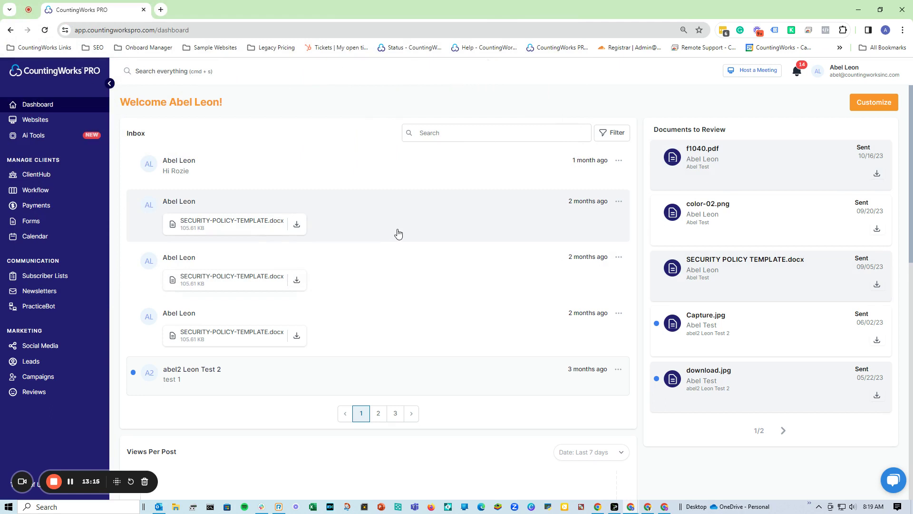
# - Open the overview of the published landing page site from the Websites list
pyautogui.click(47, 127)
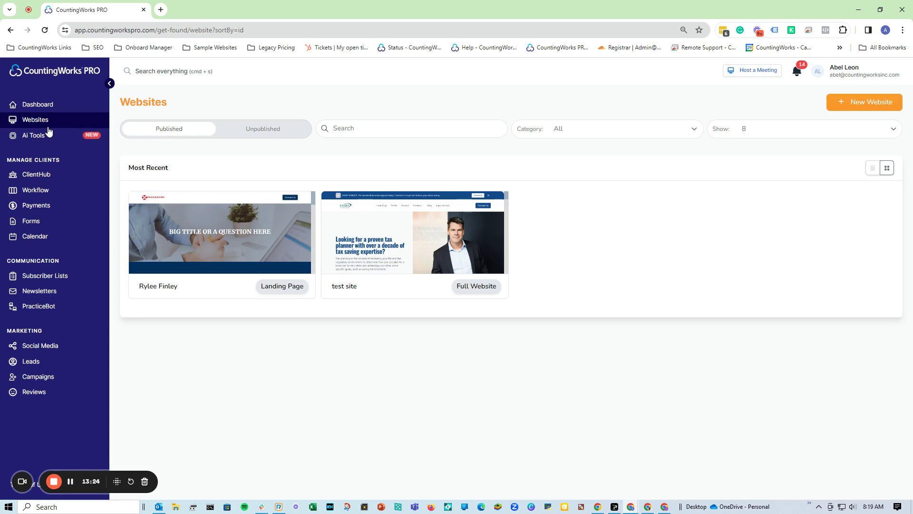
pyautogui.moveTo(157, 270)
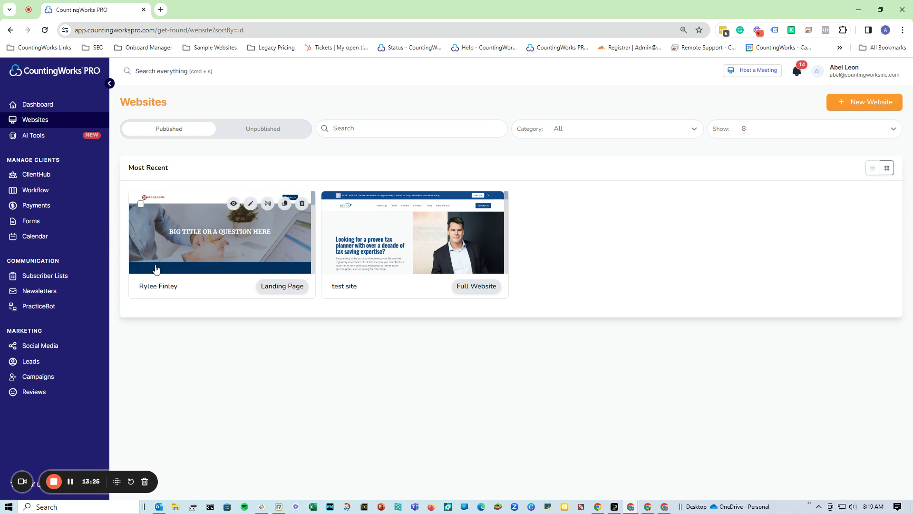
pyautogui.click(219, 249)
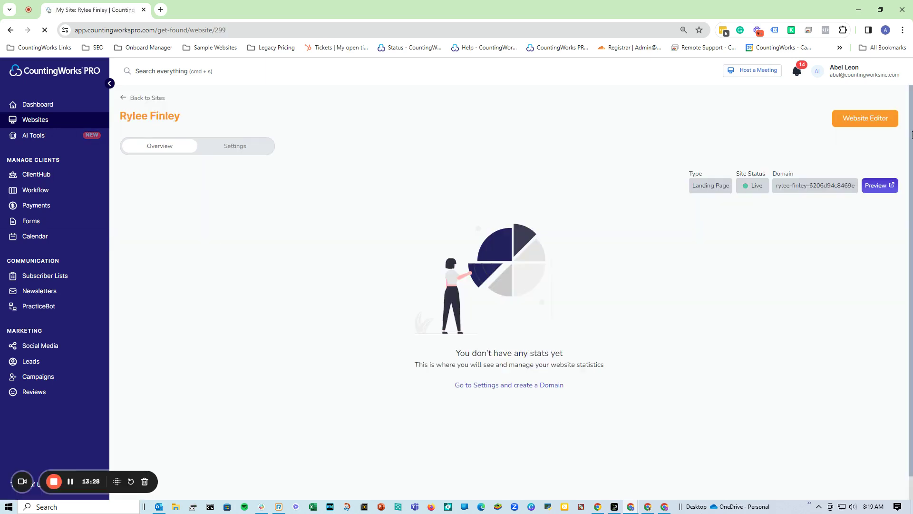
# - Open the landing page site in the Website Editor and view the design and launch help options, without requesting help
pyautogui.click(858, 125)
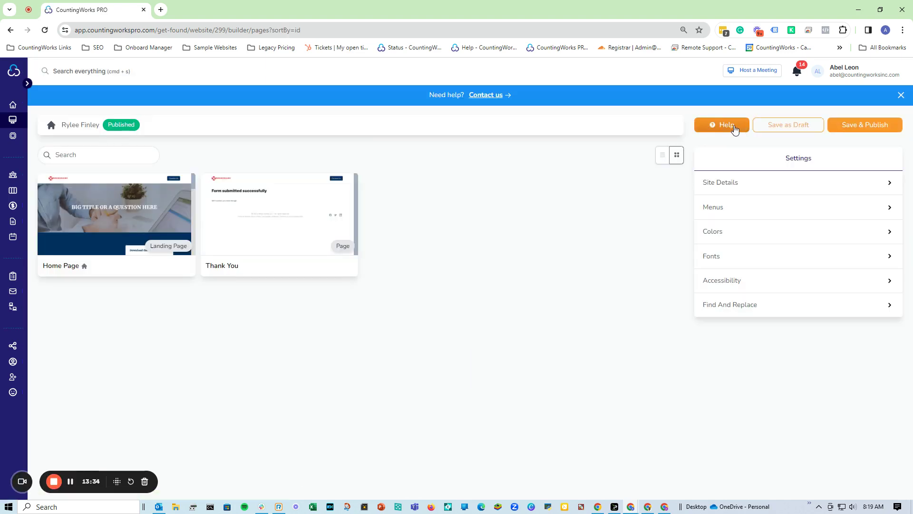
pyautogui.click(735, 129)
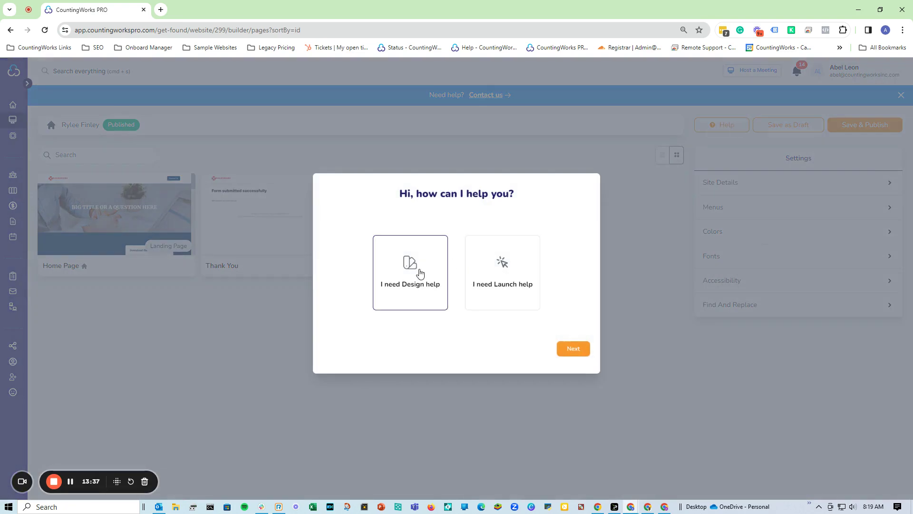
pyautogui.click(657, 129)
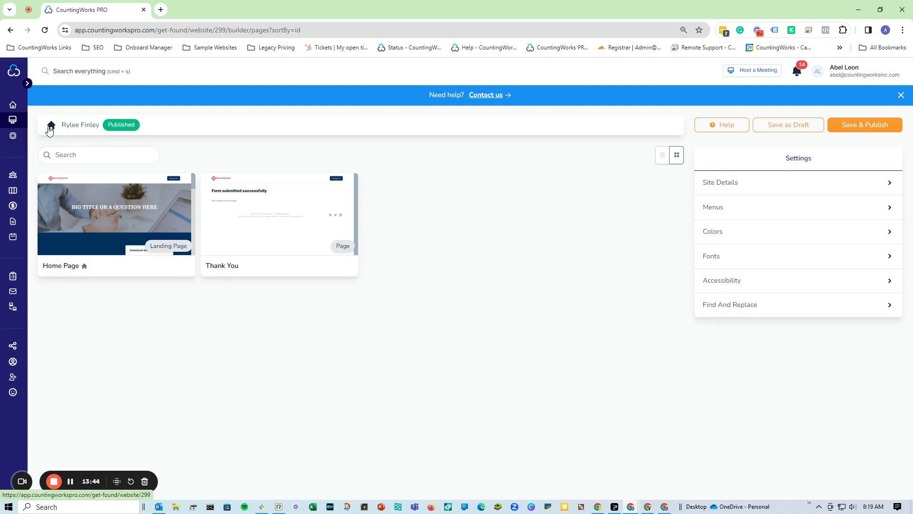
# - Return to the Websites list and open the landing page site's editor directly from its thumbnail
pyautogui.click(50, 128)
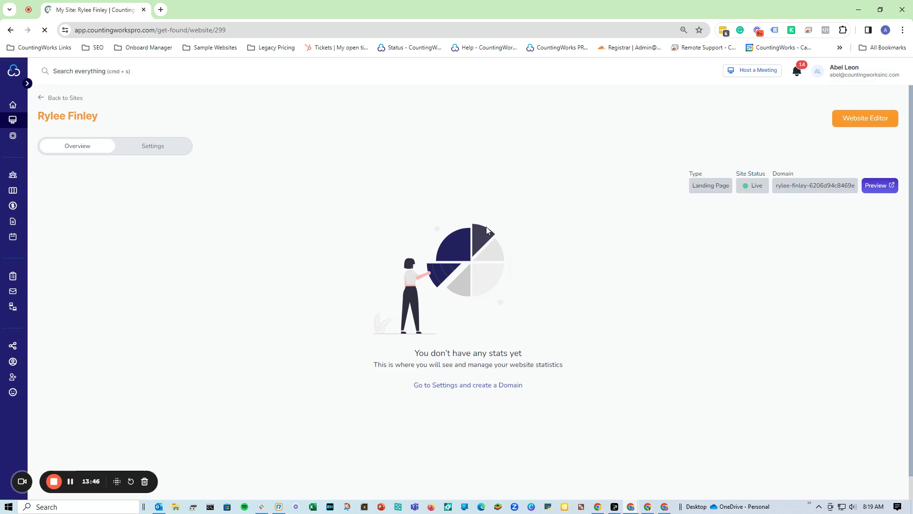
pyautogui.click(71, 104)
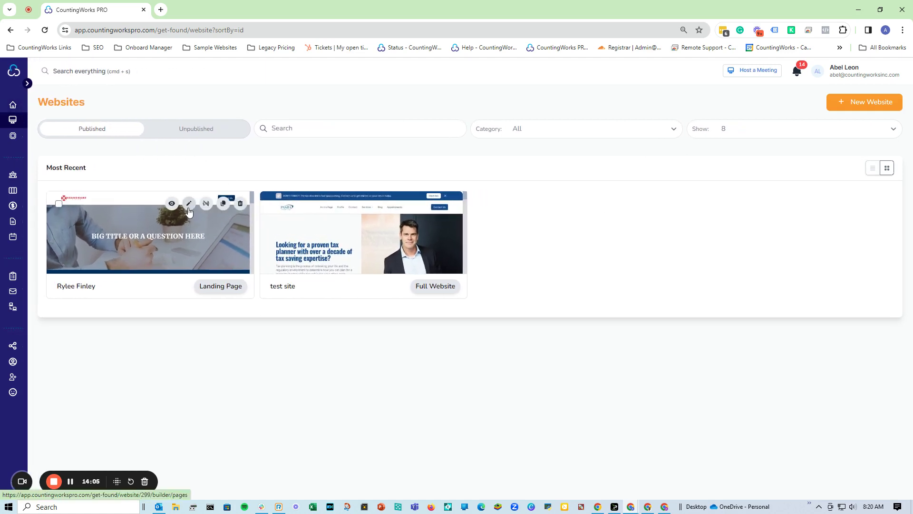
pyautogui.click(189, 205)
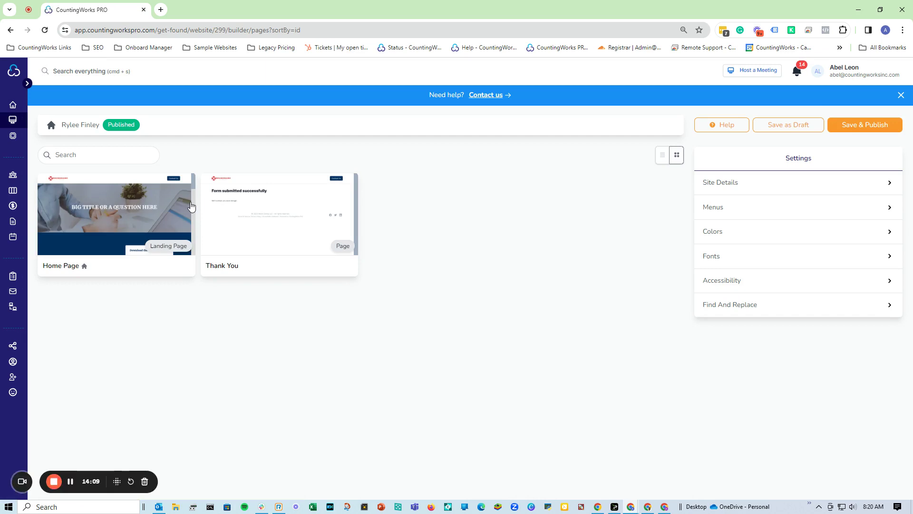
# - Leave the landing page site's editor, return to the Websites list and expand the navigation sidebar
pyautogui.click(51, 124)
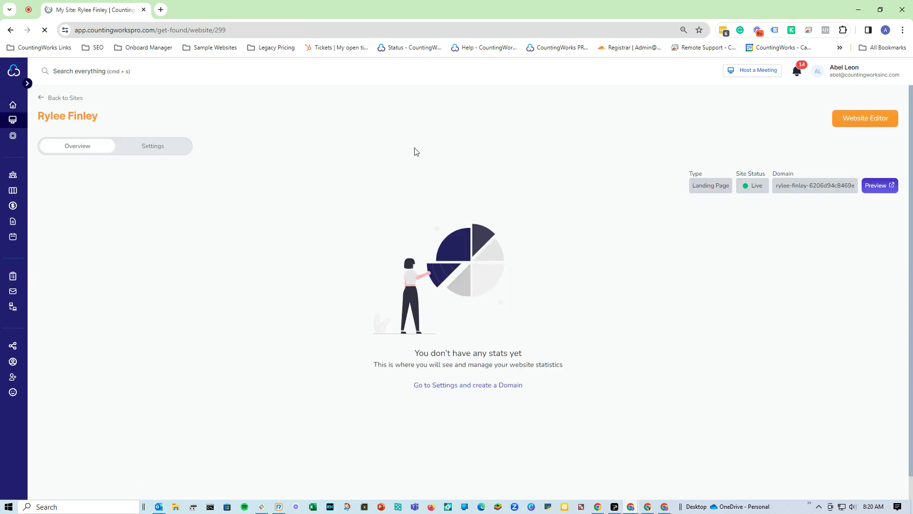
pyautogui.click(13, 119)
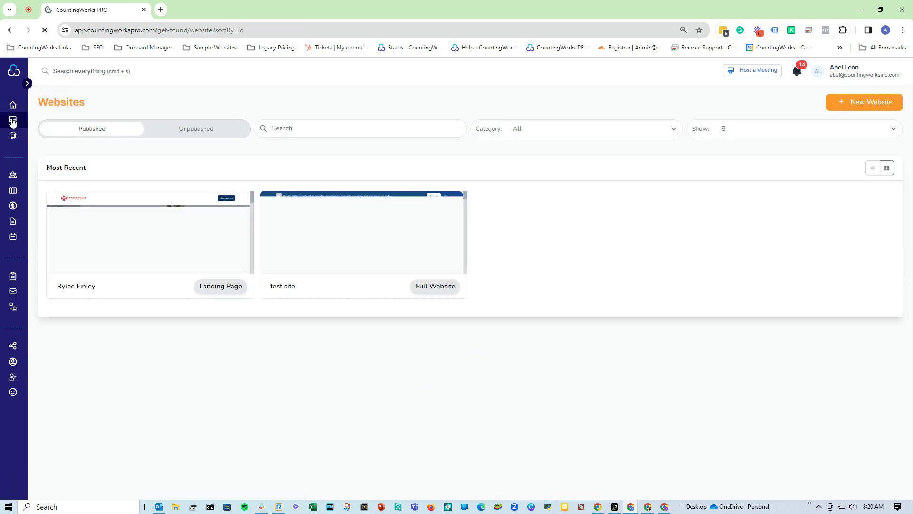
pyautogui.click(27, 84)
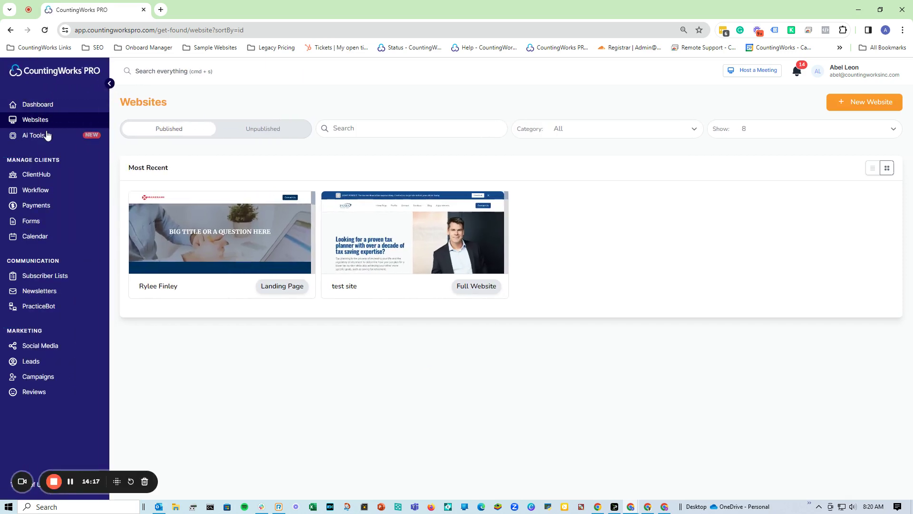
pyautogui.moveTo(250, 205)
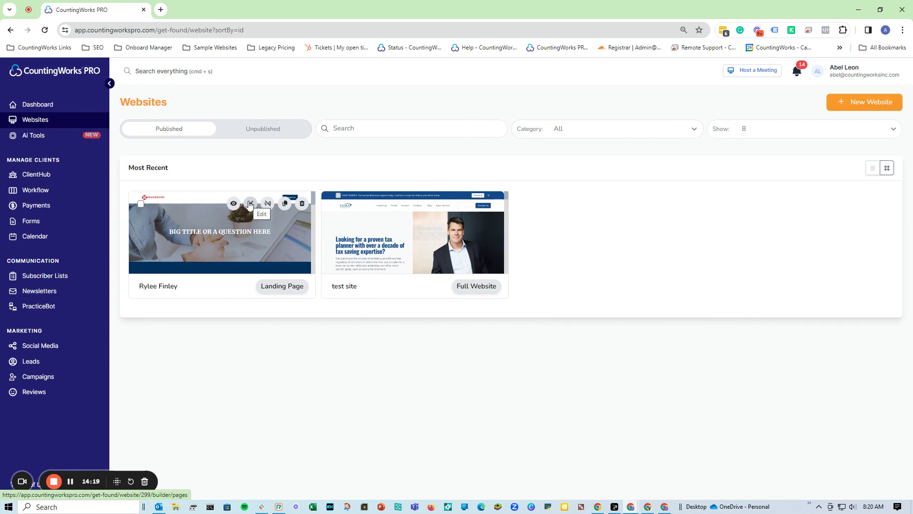
# - View the landing page site's overview and domain settings, and return to the Websites list
pyautogui.click(225, 244)
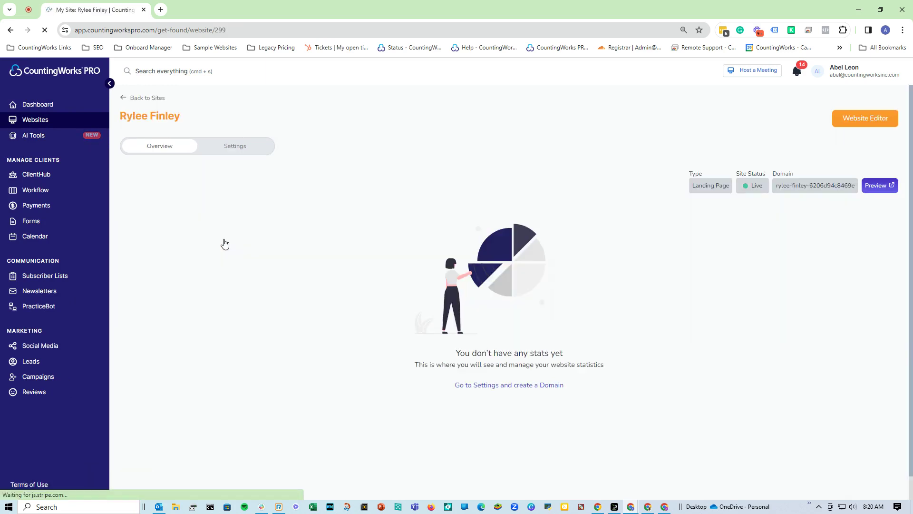
pyautogui.click(242, 146)
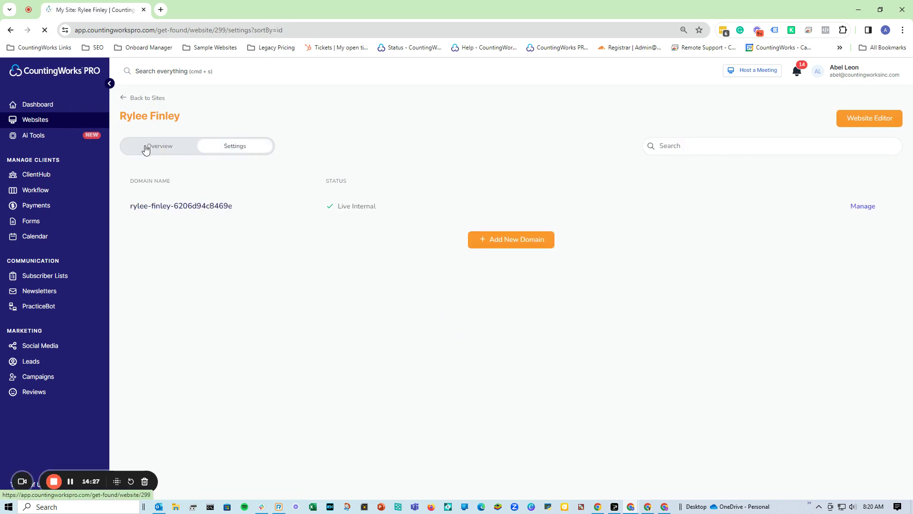
pyautogui.click(148, 102)
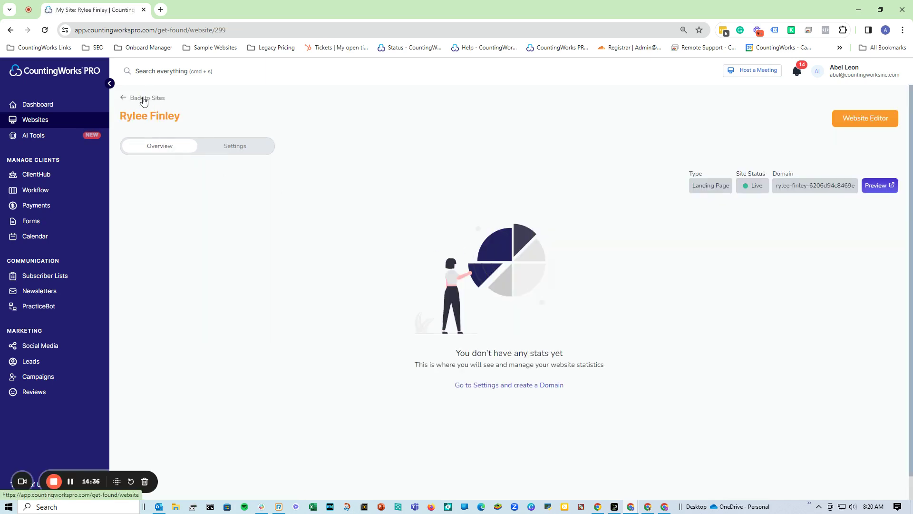
pyautogui.click(144, 101)
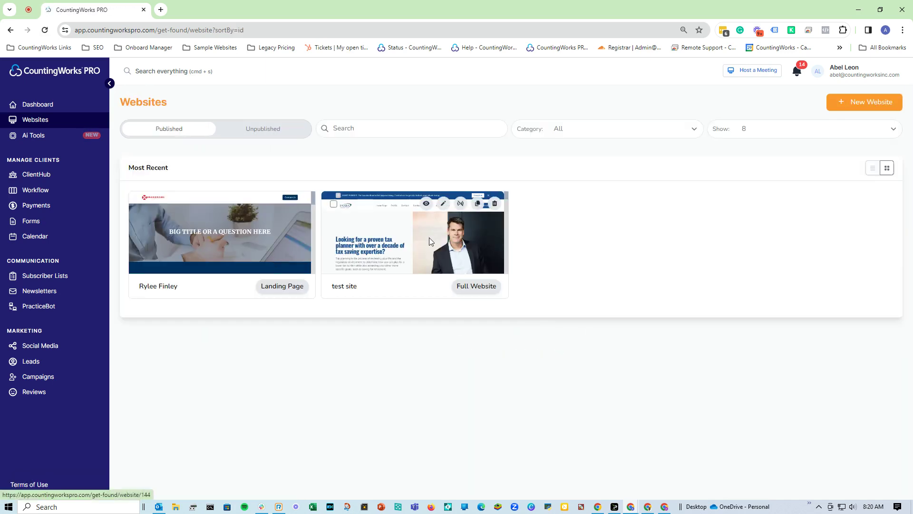
# - Open the overview of "test site" and start a new post in its Blog section
pyautogui.click(430, 240)
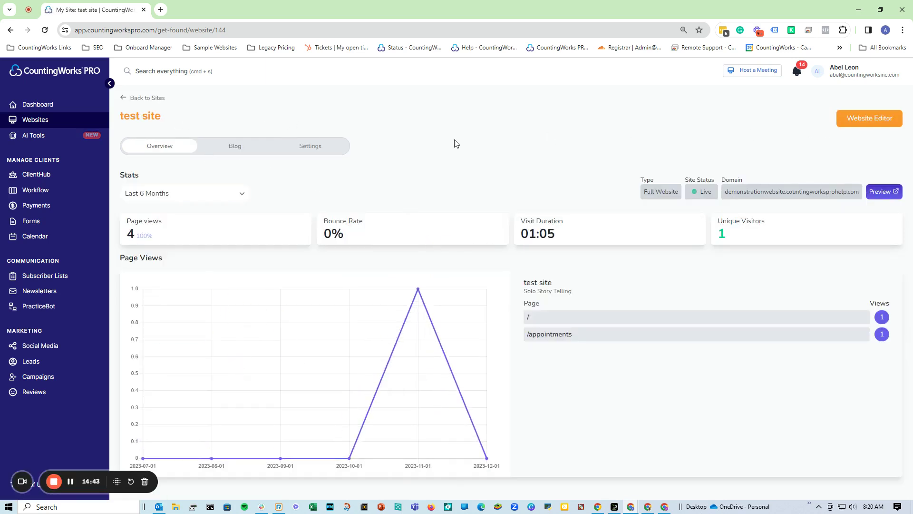
pyautogui.click(234, 151)
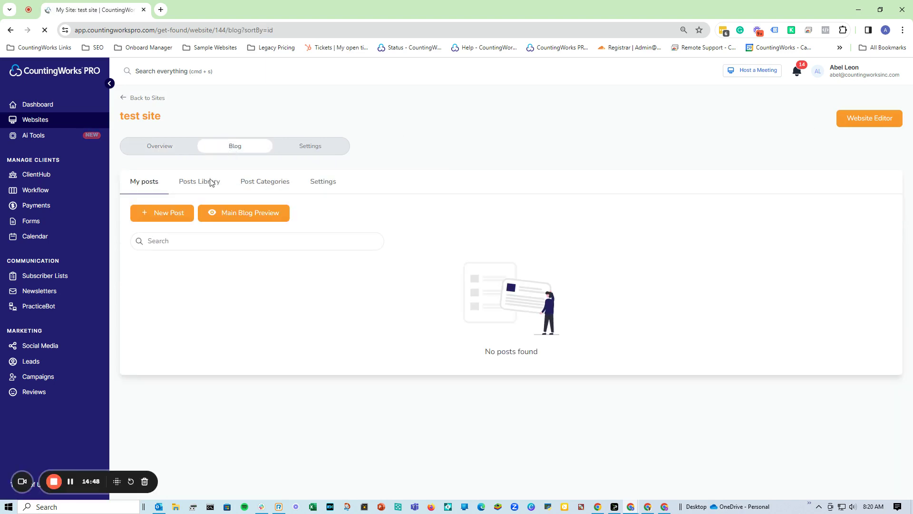
pyautogui.click(174, 215)
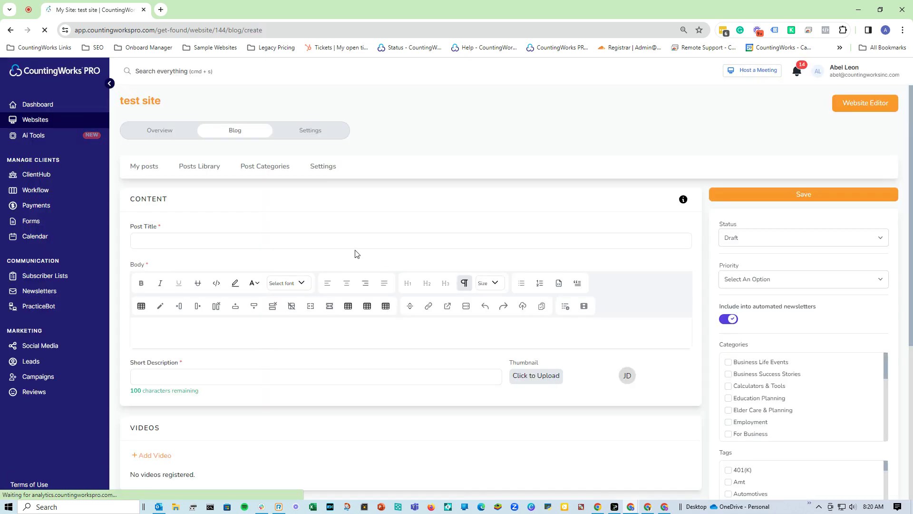
# - Examine the new blog post's title, body, short description, thumbnail and video fields without filling them in
pyautogui.click(355, 243)
pyautogui.scroll(-1, 267, 338)
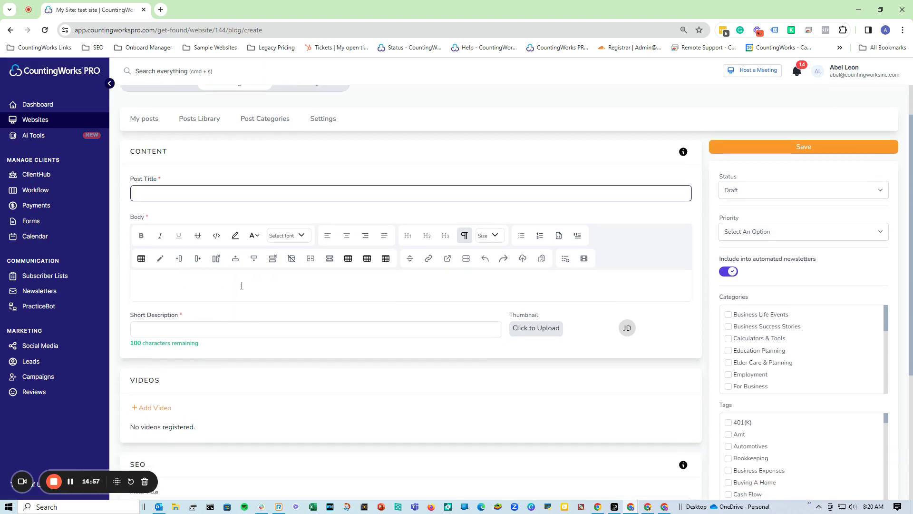
pyautogui.click(242, 286)
pyautogui.scroll(-2, 239, 286)
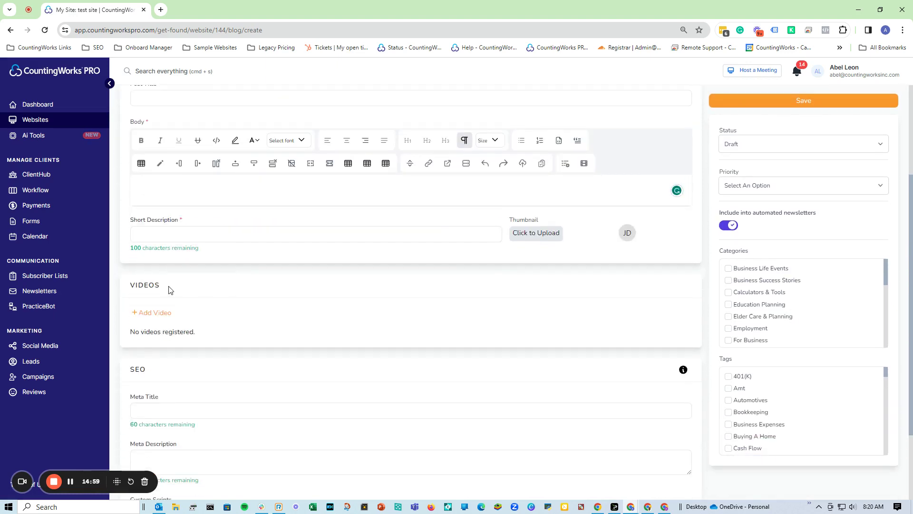
pyautogui.click(239, 239)
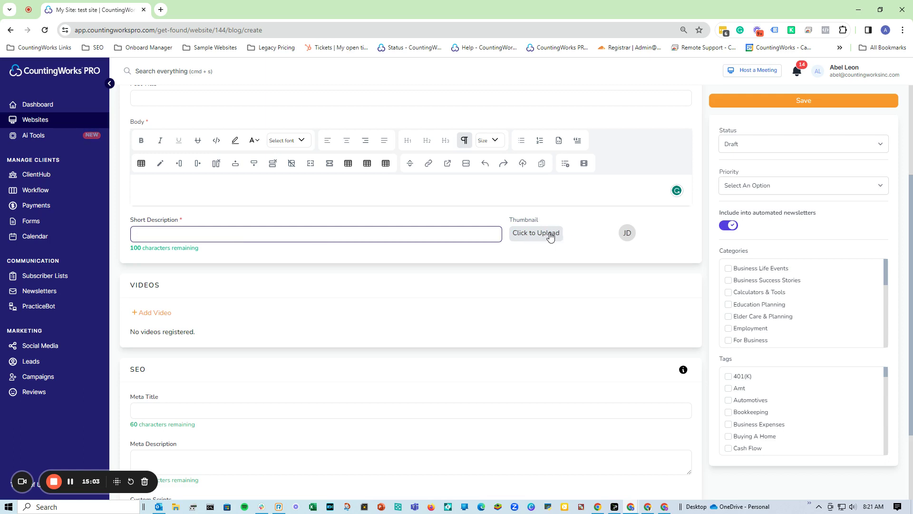
pyautogui.scroll(-1, 279, 316)
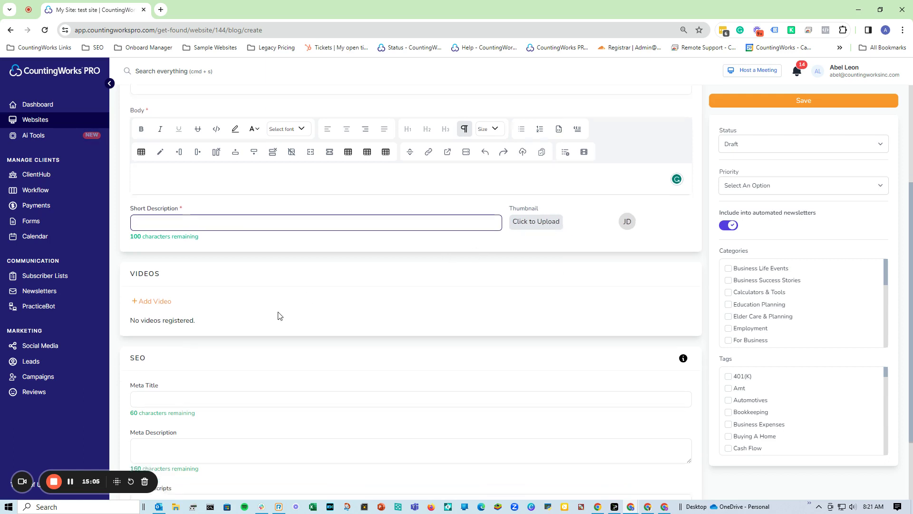
# - Examine the blog post's SEO section with its meta title, meta description and custom scripts fields
pyautogui.scroll(-2, 280, 316)
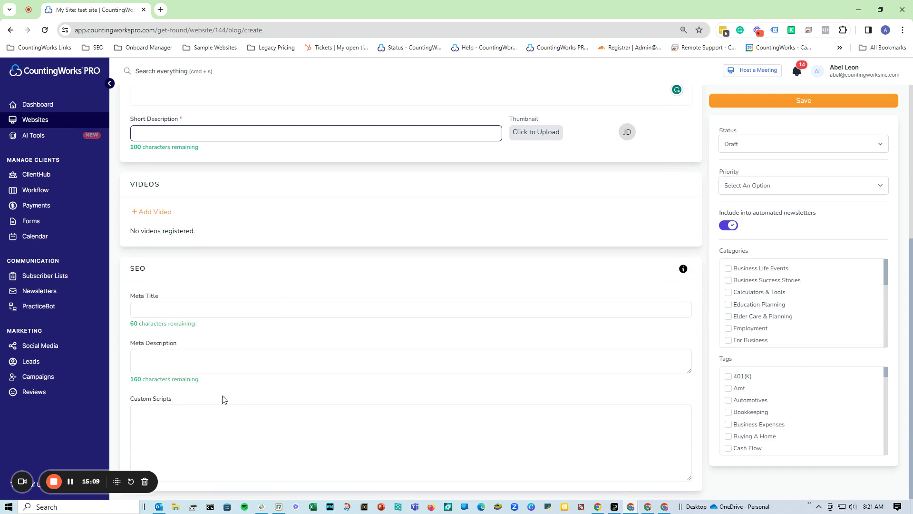
pyautogui.click(260, 312)
pyautogui.click(267, 362)
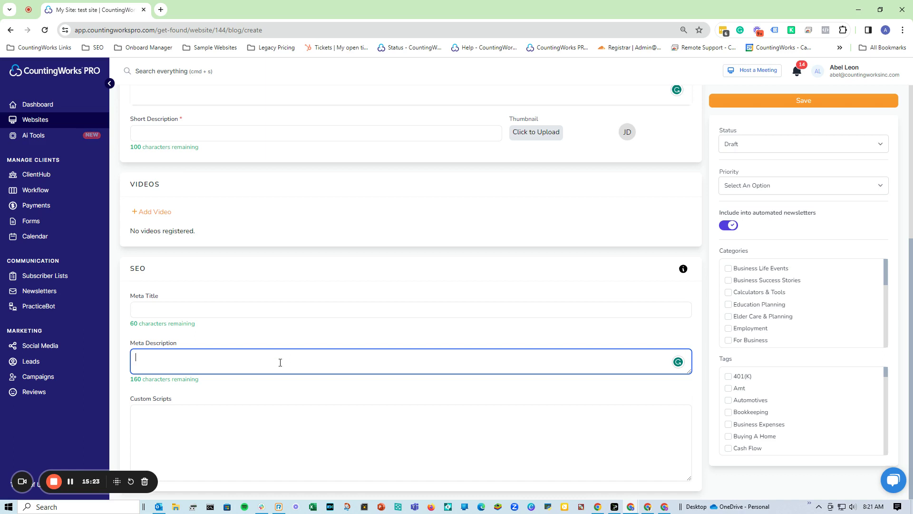
pyautogui.click(219, 315)
pyautogui.click(221, 357)
pyautogui.scroll(3, 348, 314)
pyautogui.scroll(-2, 347, 316)
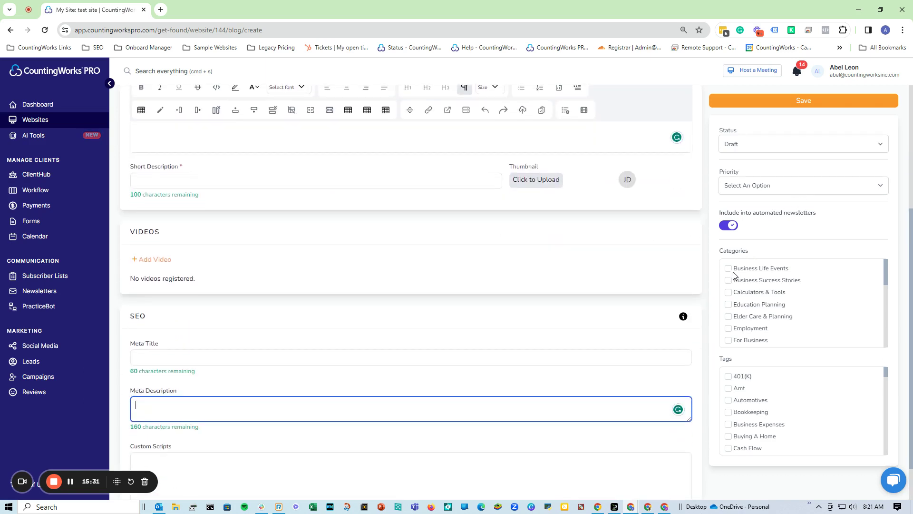
# - View the blog post's status options, keeping Draft selected
pyautogui.click(750, 145)
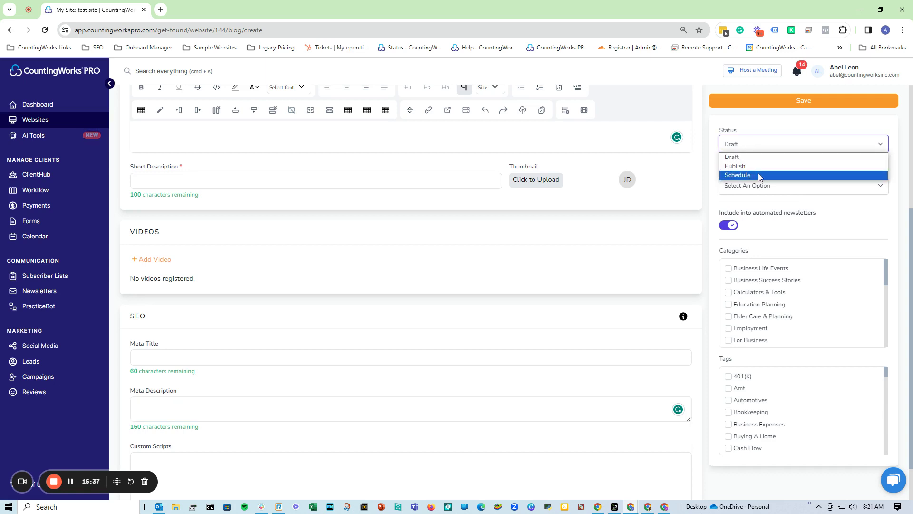
pyautogui.click(769, 128)
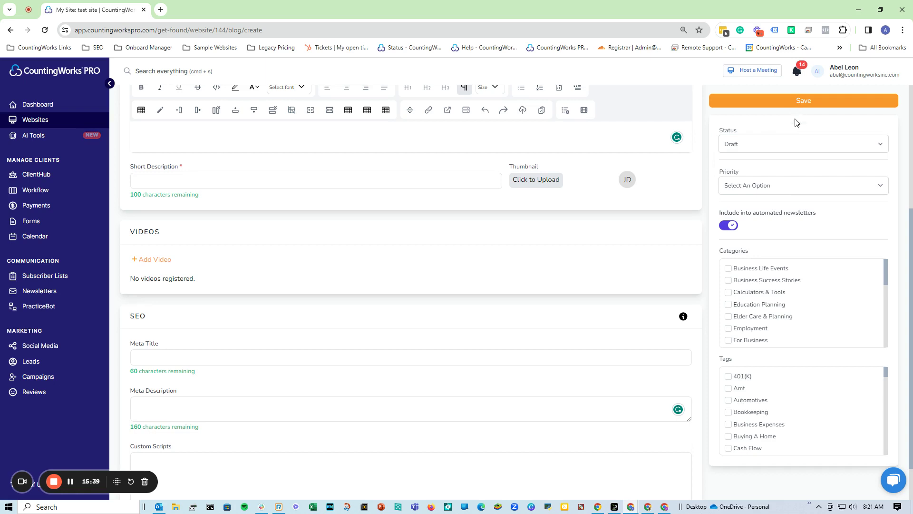
pyautogui.scroll(5, 454, 240)
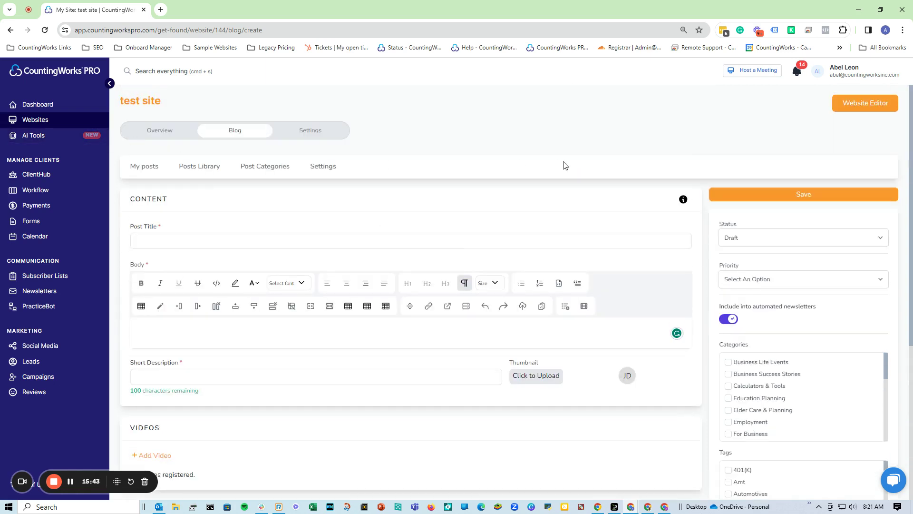
# - Leave the blog post without saving, view the AI Tools templates and start a new chat
pyautogui.click(45, 135)
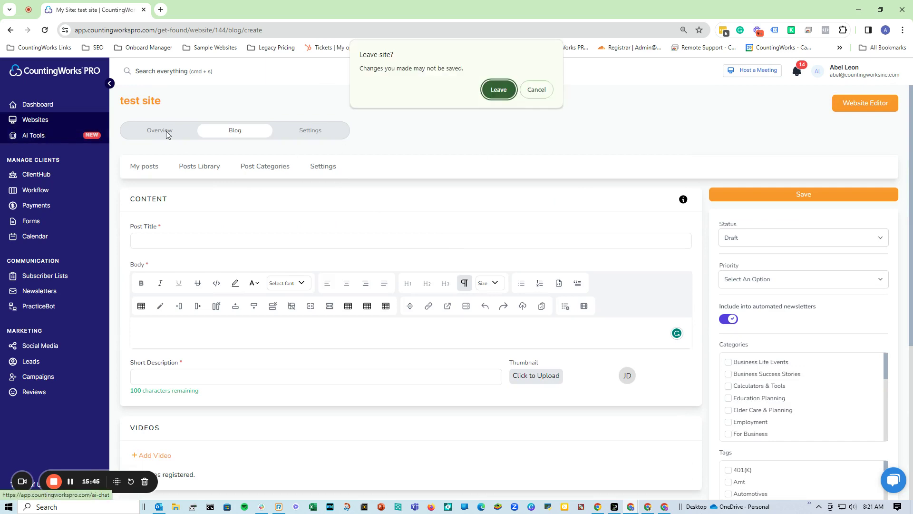
pyautogui.click(497, 89)
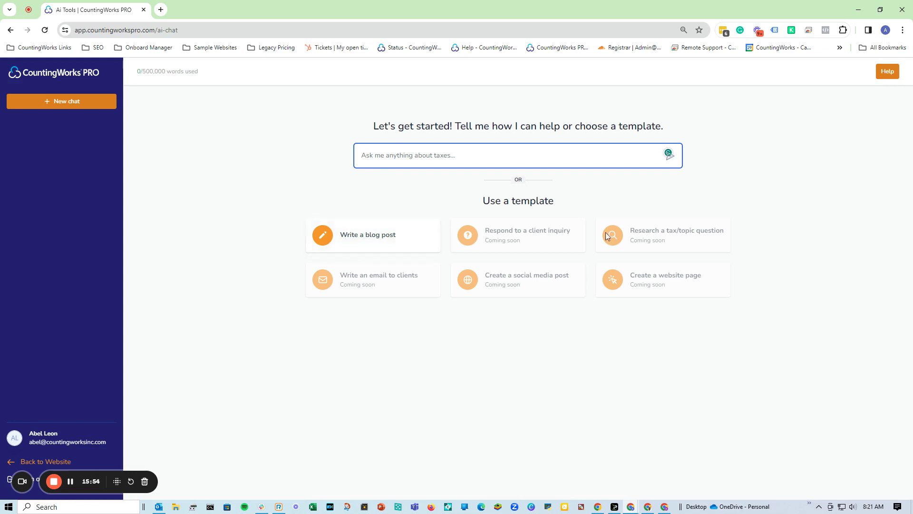
pyautogui.click(538, 239)
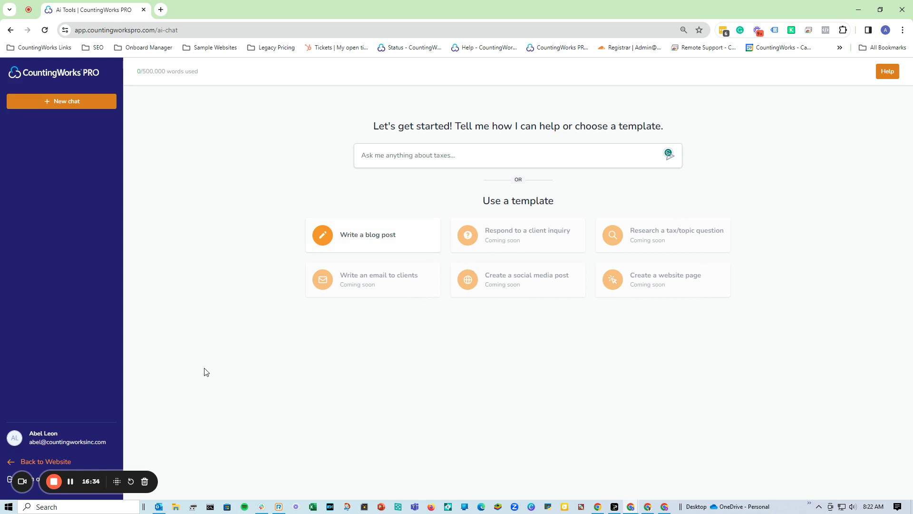
pyautogui.click(66, 105)
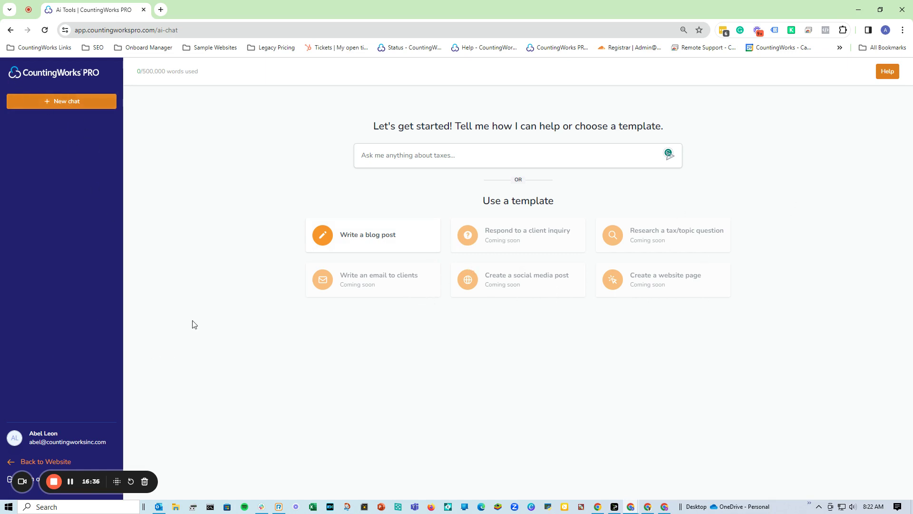